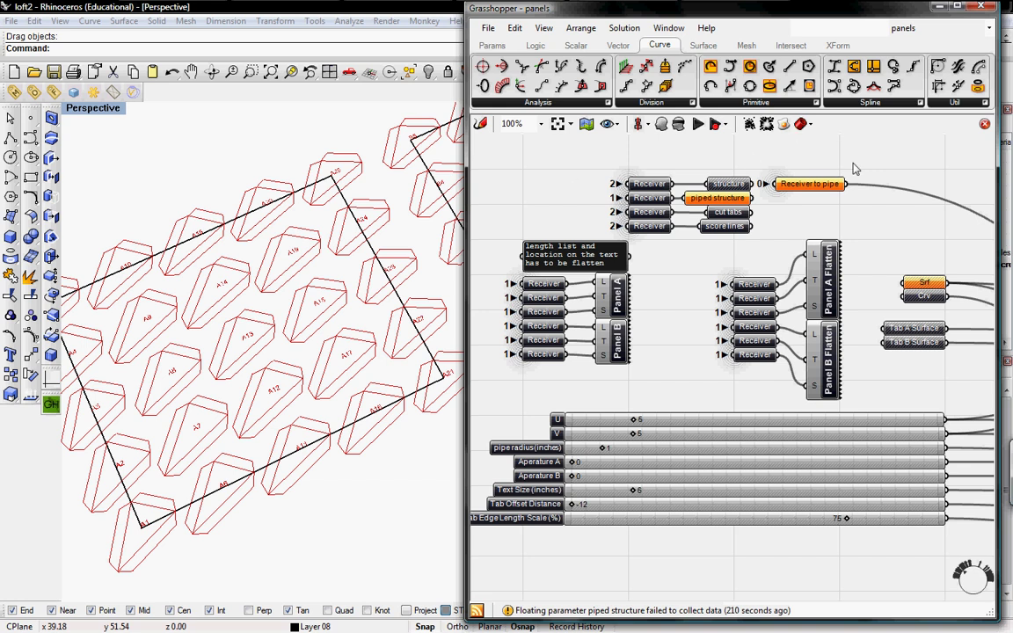
# - Switch the Grasshopper canvas to the "panel tutorial 2" definition and bring the Orient components into view
pyautogui.click(905, 28)
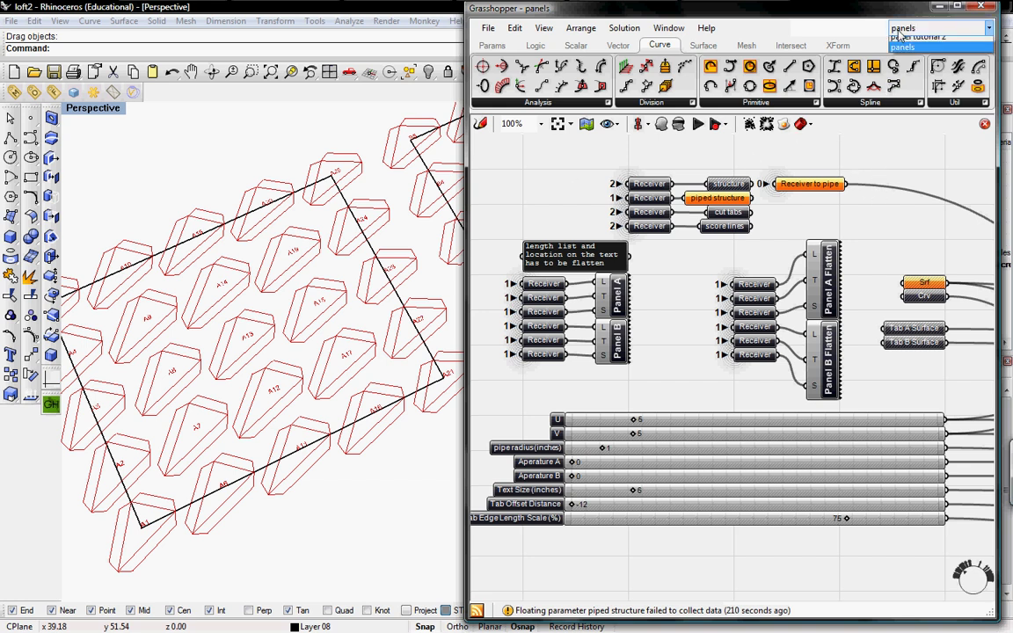
pyautogui.click(915, 39)
pyautogui.moveTo(807, 378); pyautogui.dragTo(739, 228, button='right')
pyautogui.moveTo(669, 328); pyautogui.dragTo(700, 335, button='right')
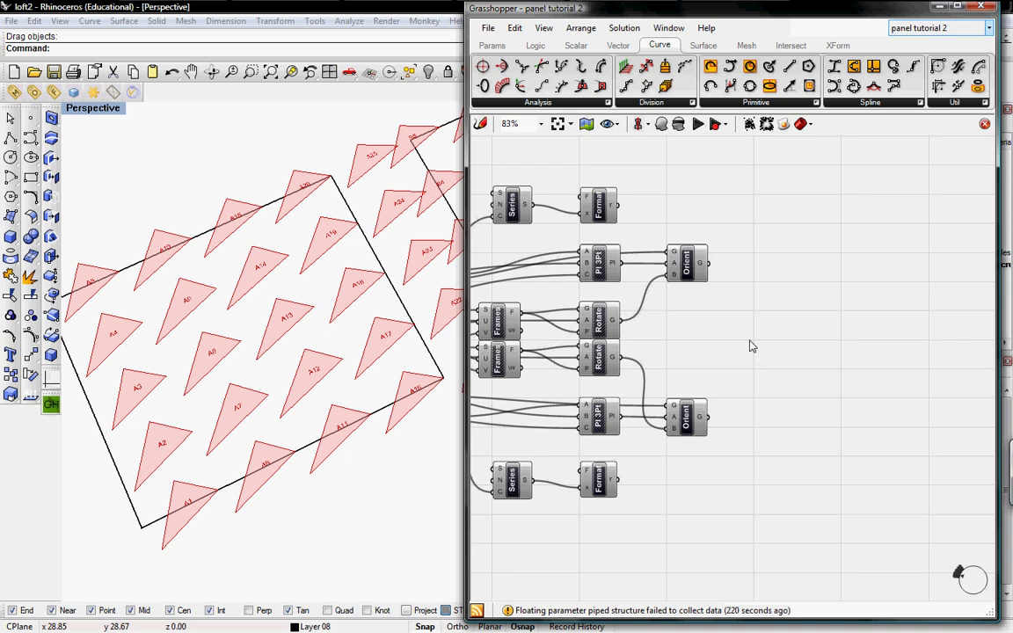
pyautogui.moveTo(757, 346); pyautogui.dragTo(721, 355, button='right')
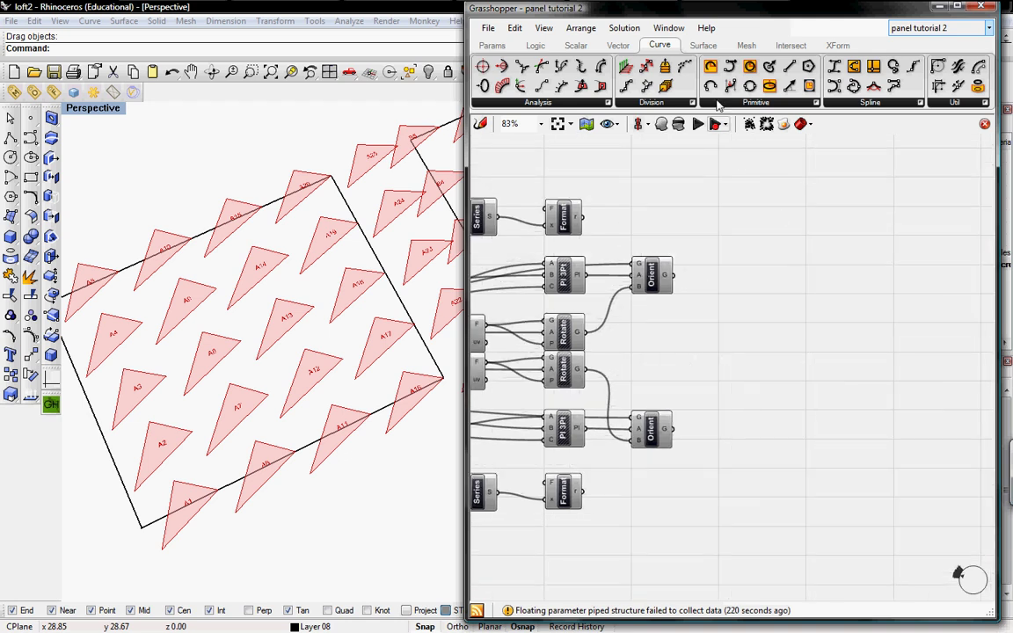
# - Add a Brep Explode component beside the upper Orient and connect Orient's geometry output to its B input
pyautogui.click(702, 45)
pyautogui.click(546, 102)
pyautogui.moveTo(530, 183); pyautogui.dragTo(737, 278)
pyautogui.moveTo(672, 276); pyautogui.dragTo(726, 275)
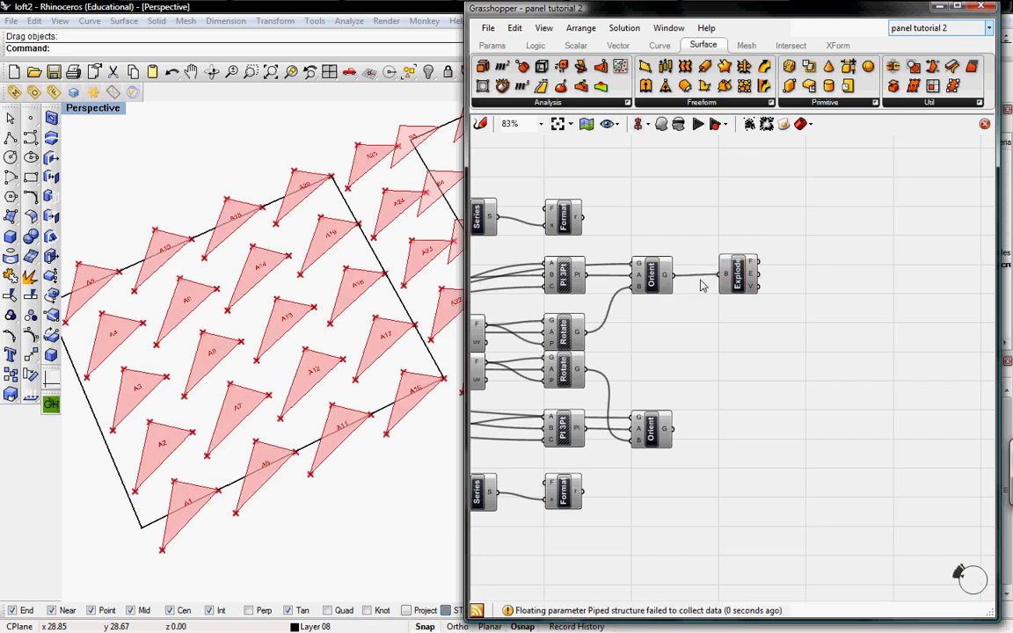
# - Turn off the preview of the Explode component
pyautogui.rightClick(651, 280)
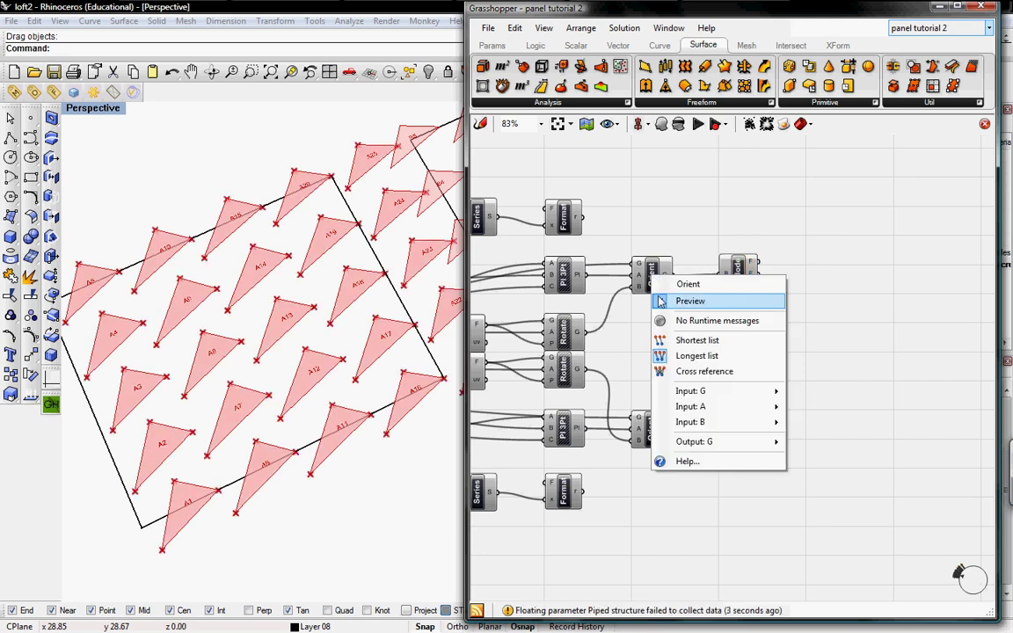
pyautogui.click(727, 221)
pyautogui.rightClick(744, 273)
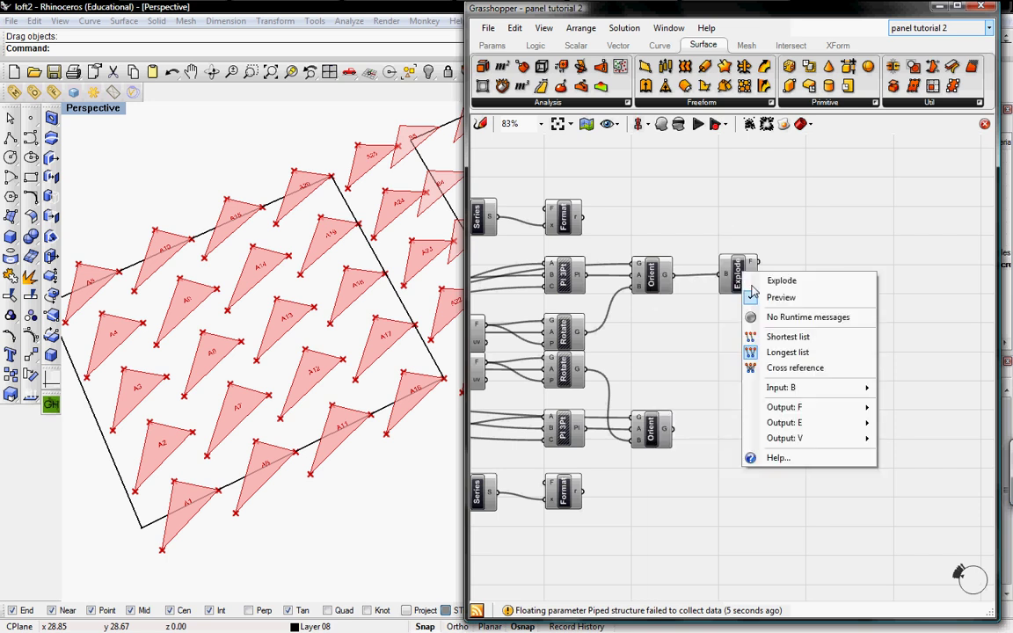
pyautogui.click(761, 299)
# - Add a curve Offset component after Explode and connect Explode's edges output E to its C input
pyautogui.moveTo(767, 279); pyautogui.dragTo(667, 294, button='right')
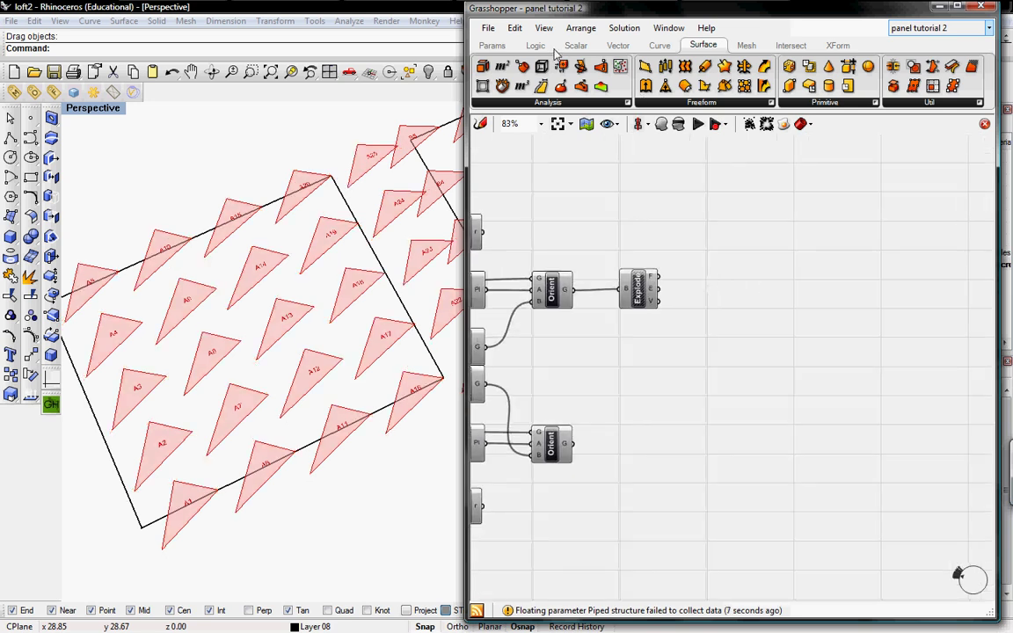
pyautogui.click(661, 46)
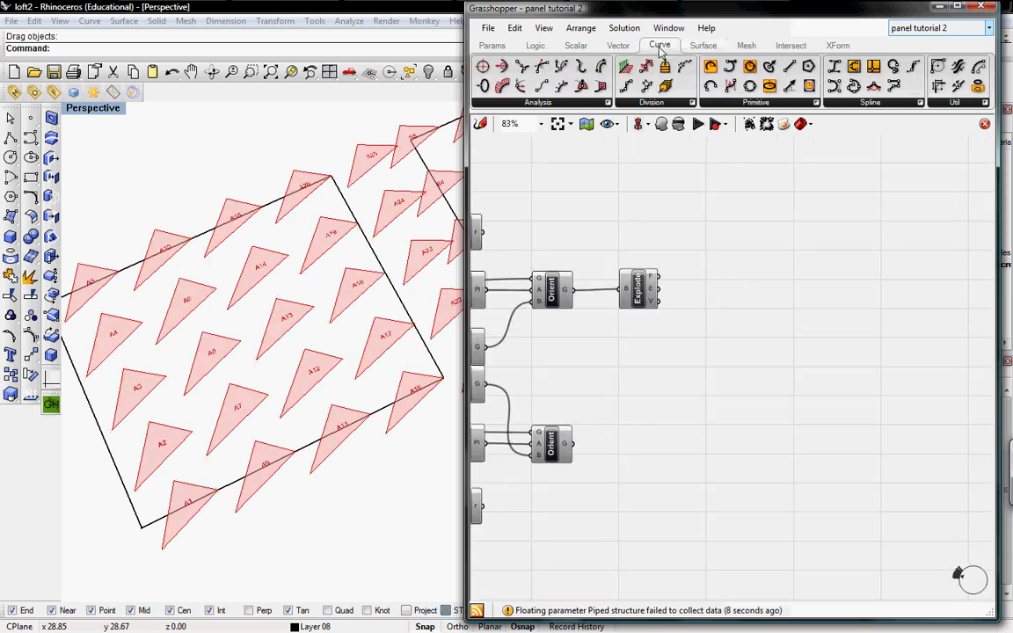
pyautogui.click(956, 104)
pyautogui.click(959, 199)
pyautogui.click(758, 283)
pyautogui.moveTo(757, 291); pyautogui.dragTo(728, 299)
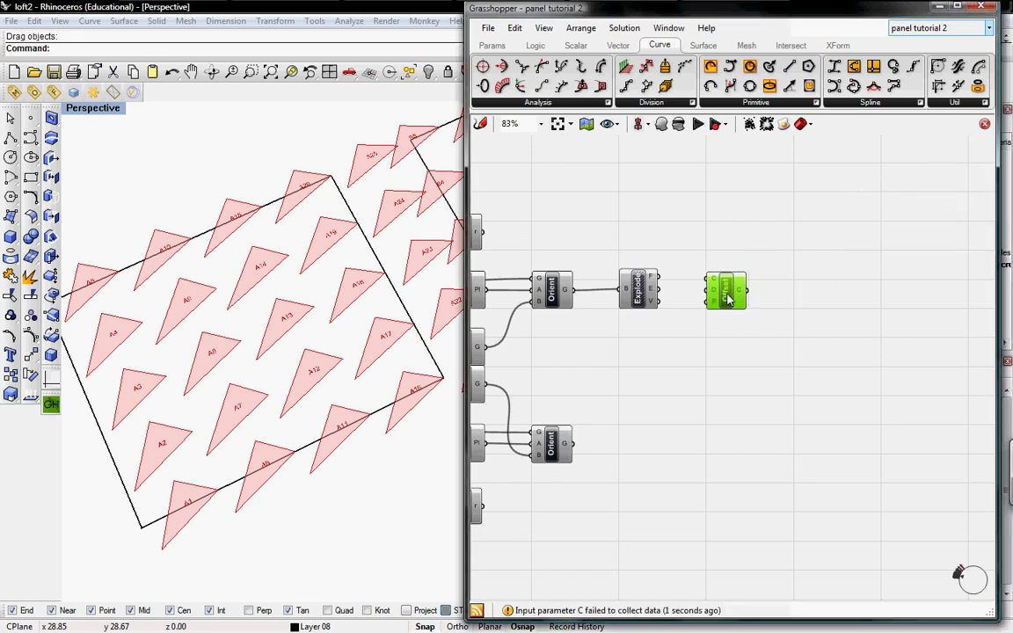
pyautogui.moveTo(658, 288); pyautogui.dragTo(706, 278)
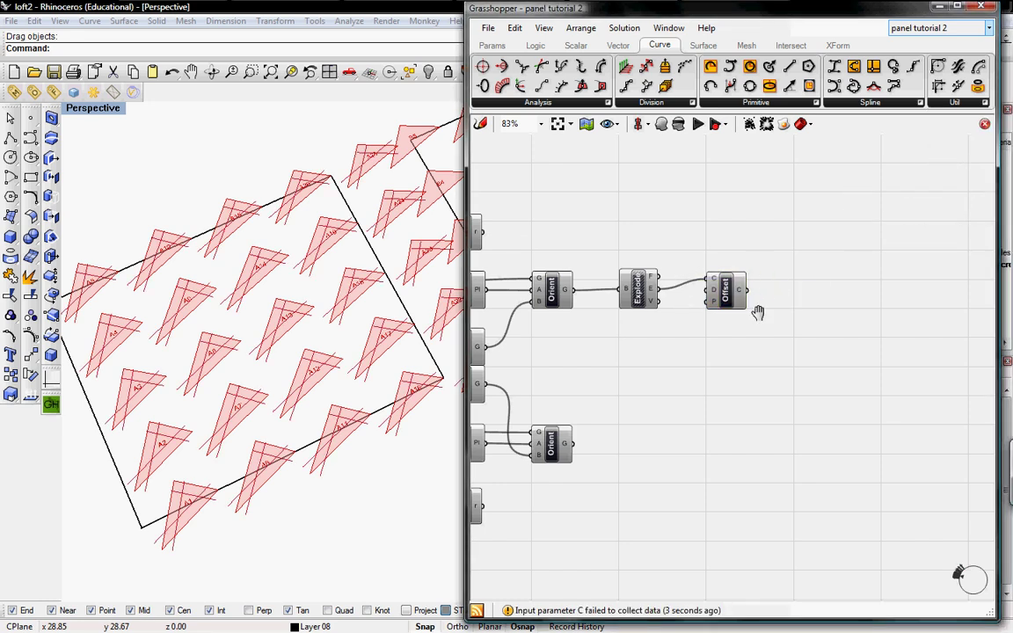
# - Place a number slider above the upper Orient component
pyautogui.moveTo(756, 311); pyautogui.dragTo(848, 326, button='right')
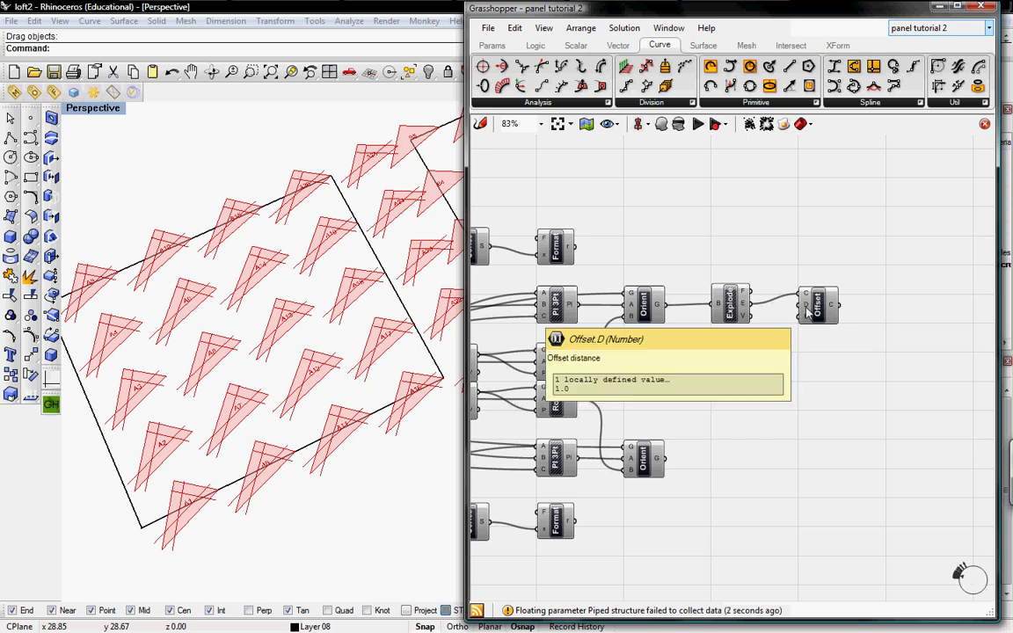
pyautogui.click(489, 47)
pyautogui.moveTo(810, 75); pyautogui.dragTo(608, 169)
pyautogui.scroll(3, 708, 185)
pyautogui.moveTo(670, 156); pyautogui.dragTo(633, 235)
# - Configure the slider with integer rounding, lower limit -12, upper limit 0 and value -12
pyautogui.rightClick(633, 236)
pyautogui.click(650, 303)
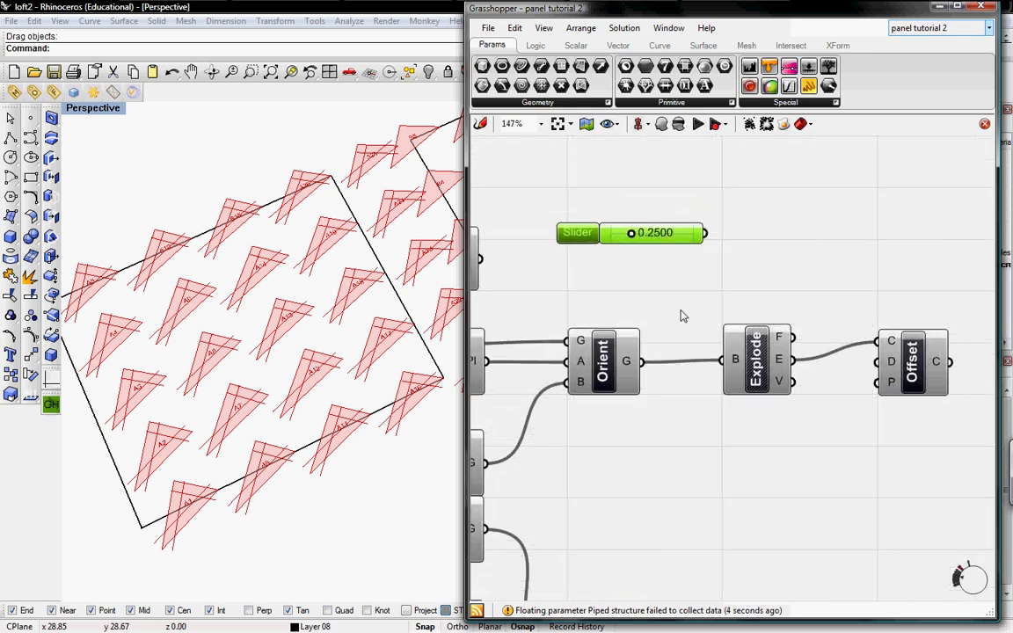
pyautogui.click(695, 227)
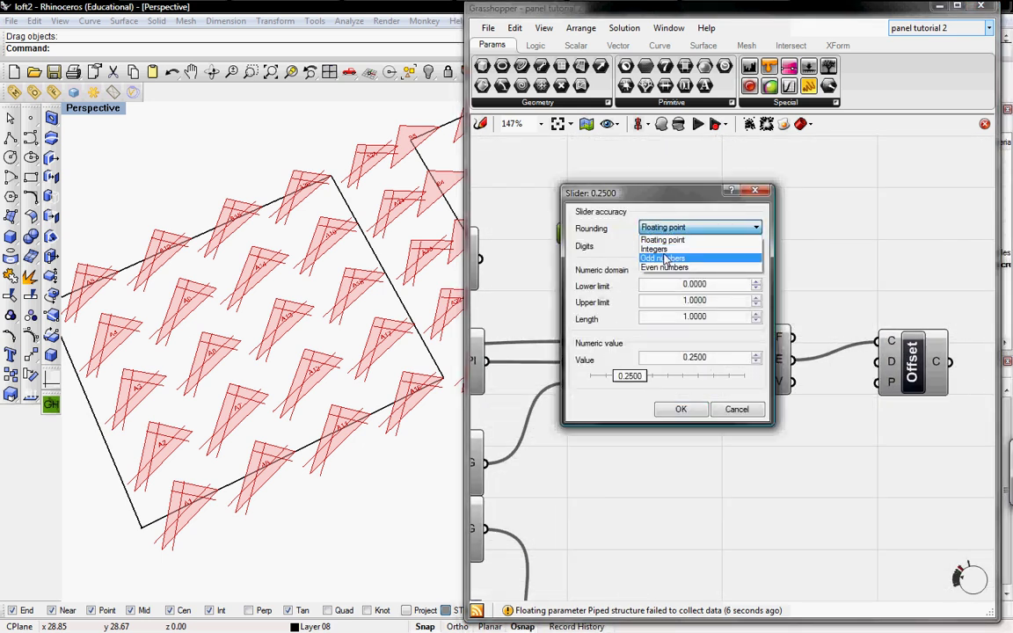
pyautogui.click(666, 257)
pyautogui.click(668, 227)
pyautogui.click(658, 249)
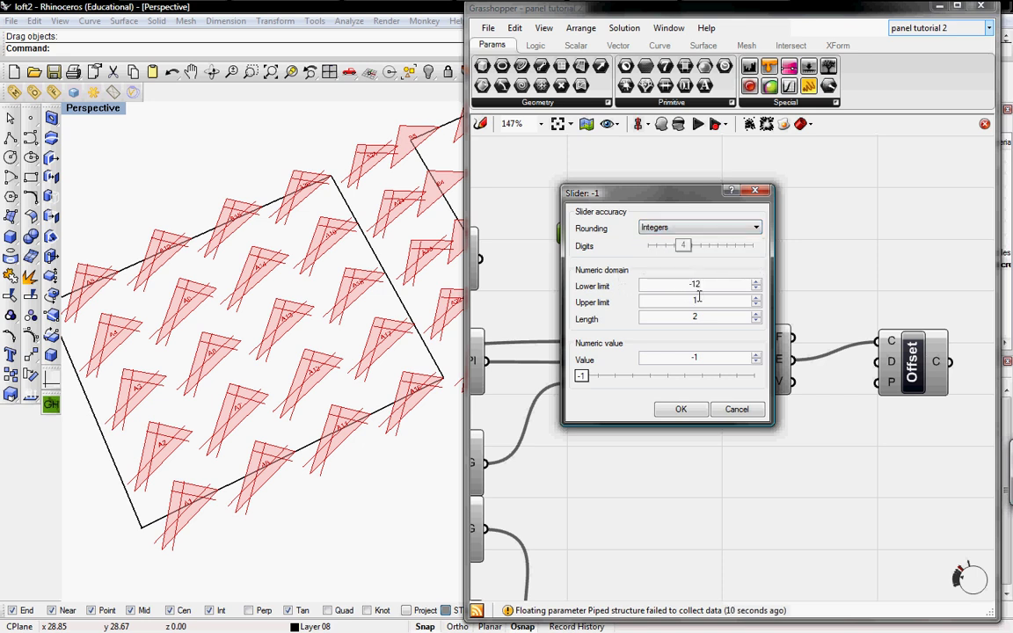
pyautogui.press('Tab')
pyautogui.click(710, 356)
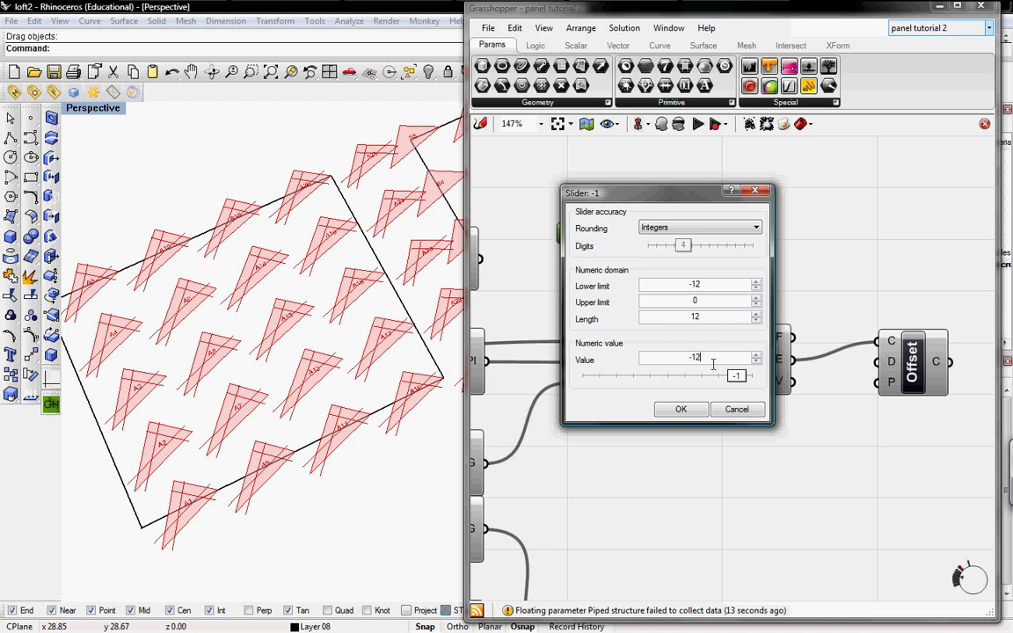
pyautogui.click(681, 410)
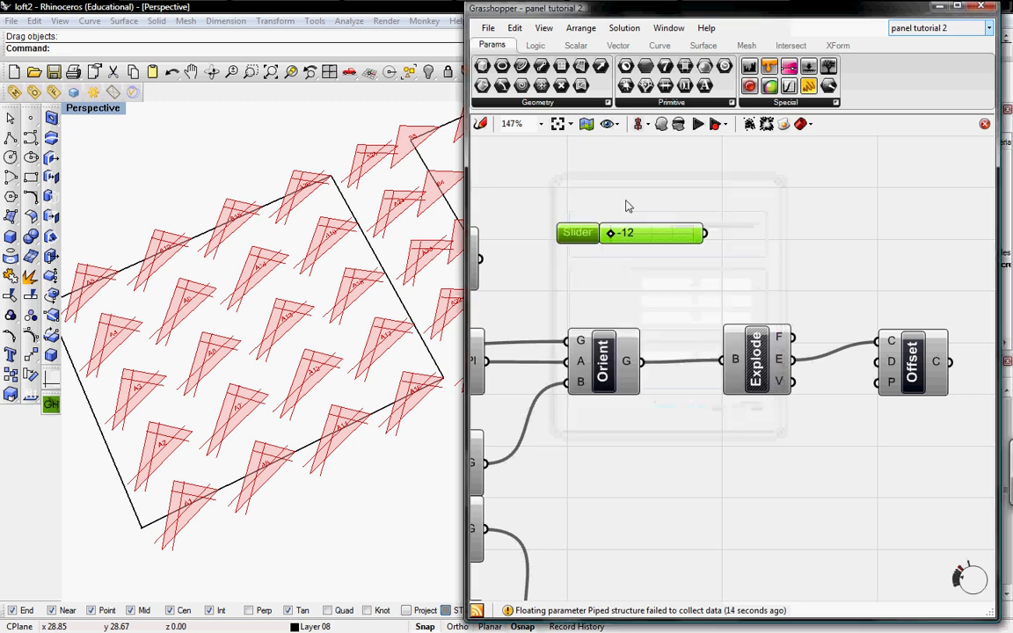
# - Add a one-variable F(x) function component near the slider and set its expression to x/12
pyautogui.click(538, 47)
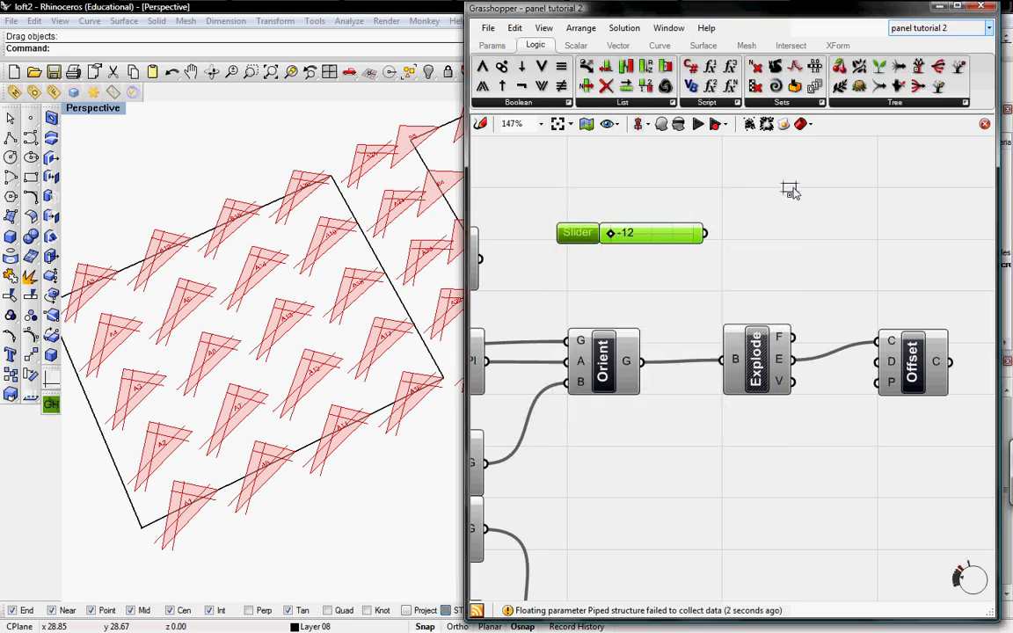
pyautogui.moveTo(790, 190); pyautogui.dragTo(774, 192)
pyautogui.rightClick(761, 188)
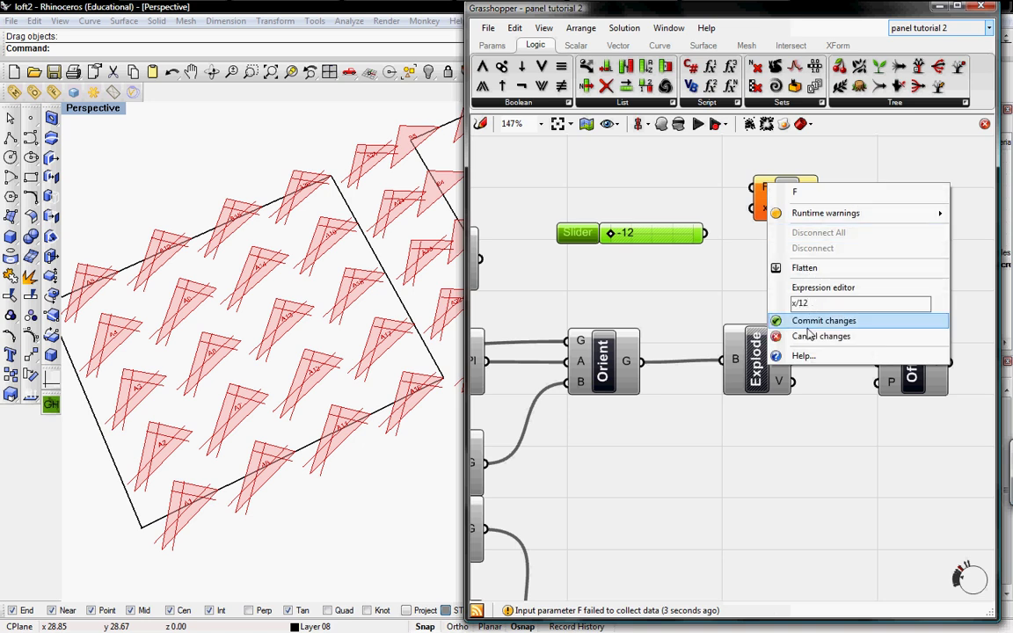
pyautogui.click(800, 321)
pyautogui.rightClick(761, 208)
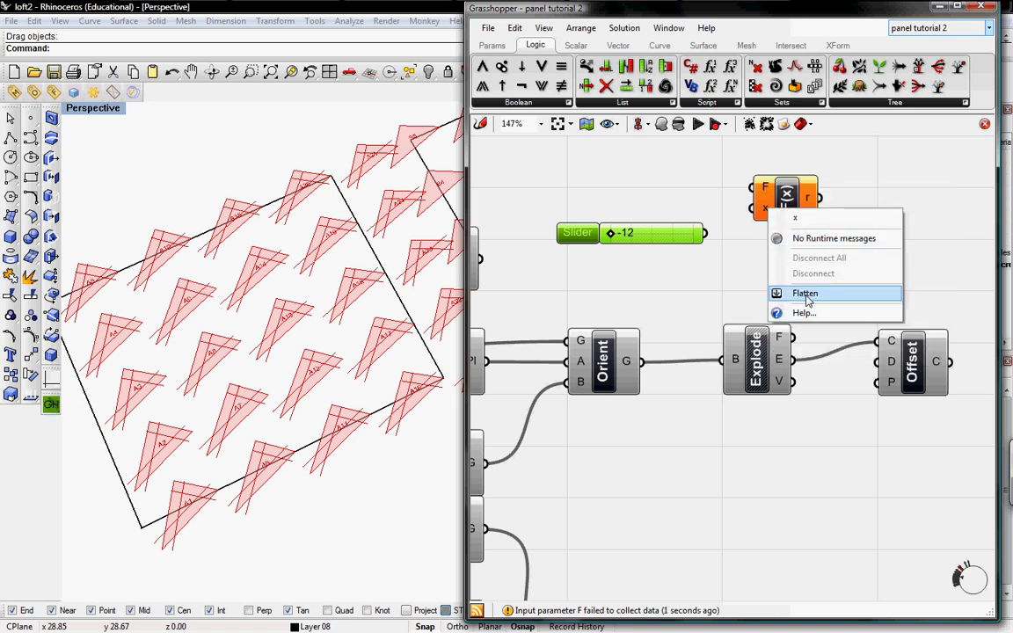
pyautogui.click(746, 193)
pyautogui.rightClick(765, 186)
pyautogui.click(814, 302)
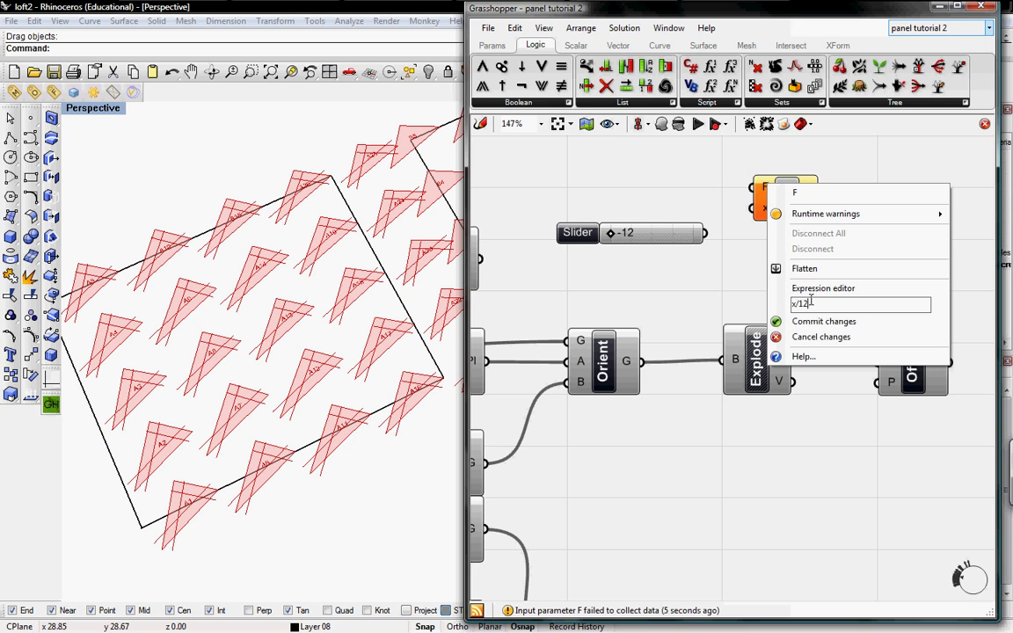
pyautogui.click(802, 321)
# - Connect the slider to the x input of F(x) and its result to Offset's distance input D
pyautogui.moveTo(704, 232); pyautogui.dragTo(753, 208)
pyautogui.moveTo(819, 198); pyautogui.dragTo(851, 350)
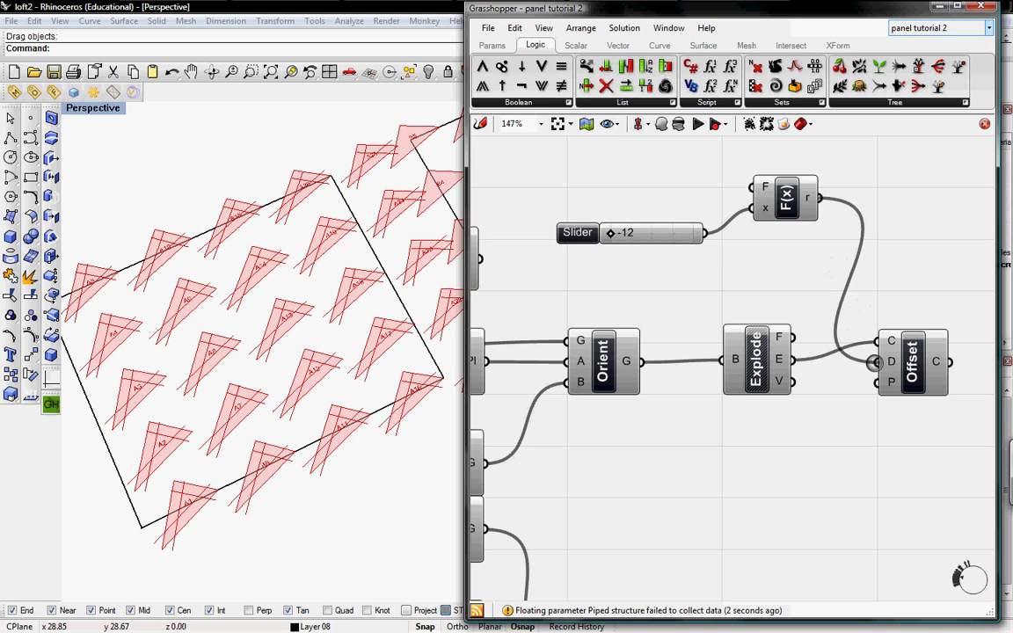
pyautogui.moveTo(851, 352); pyautogui.dragTo(742, 402, button='right')
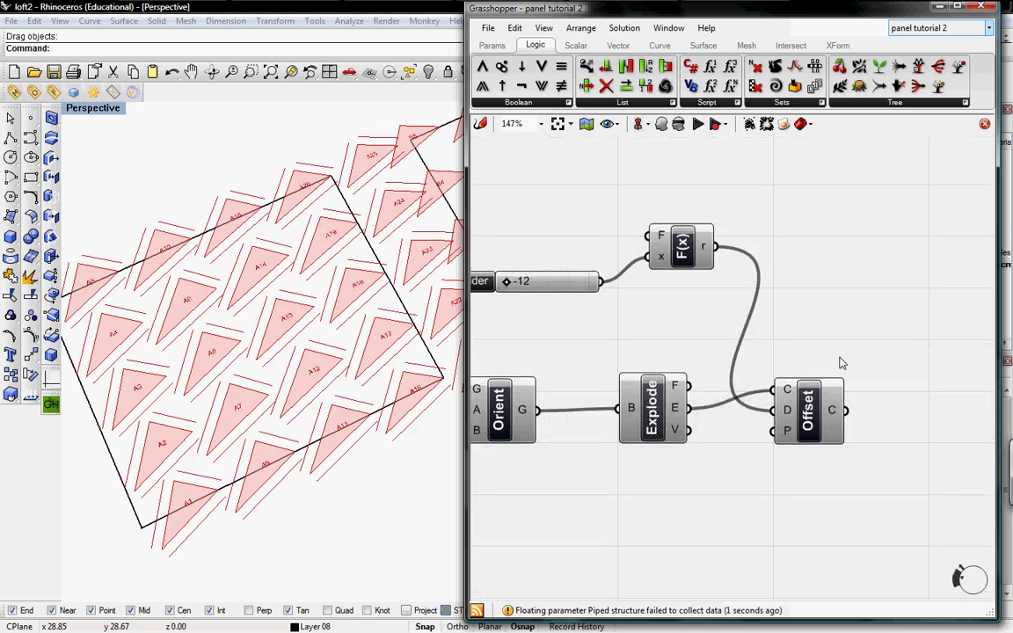
# - Add a Scale component after Offset and connect the offset curves to its geometry input G
pyautogui.scroll(-2, 841, 362)
pyautogui.moveTo(883, 380); pyautogui.dragTo(744, 374, button='right')
pyautogui.scroll(1, 744, 373)
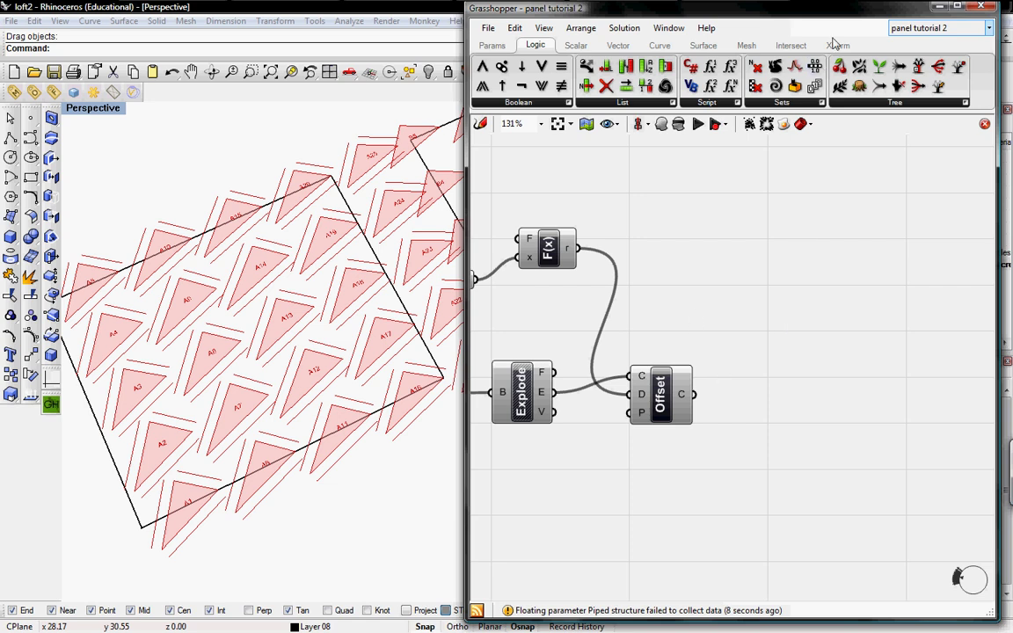
pyautogui.click(837, 46)
pyautogui.click(498, 102)
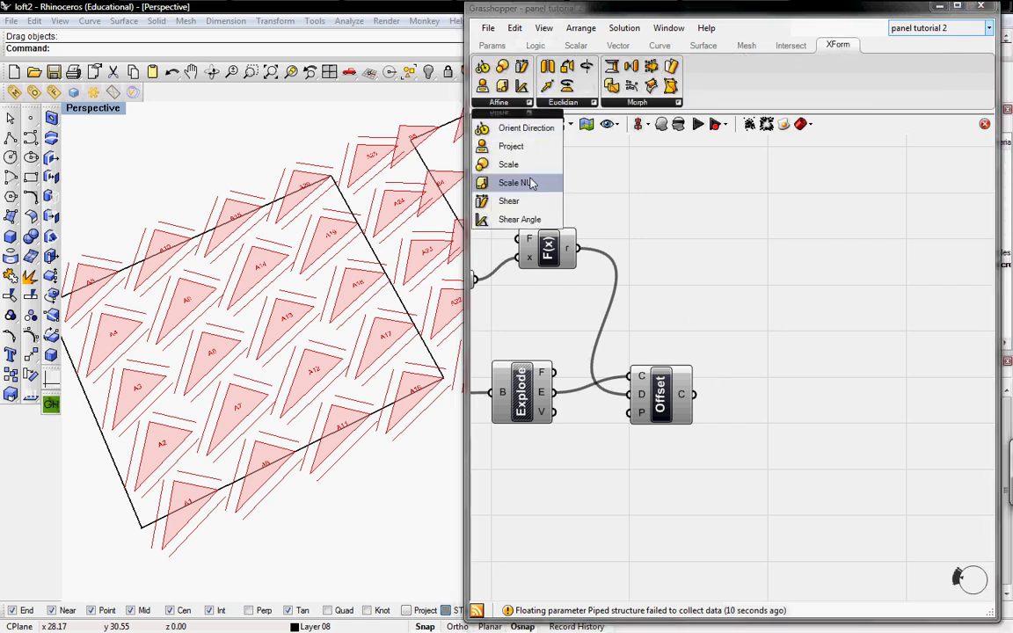
pyautogui.click(508, 183)
pyautogui.click(853, 297)
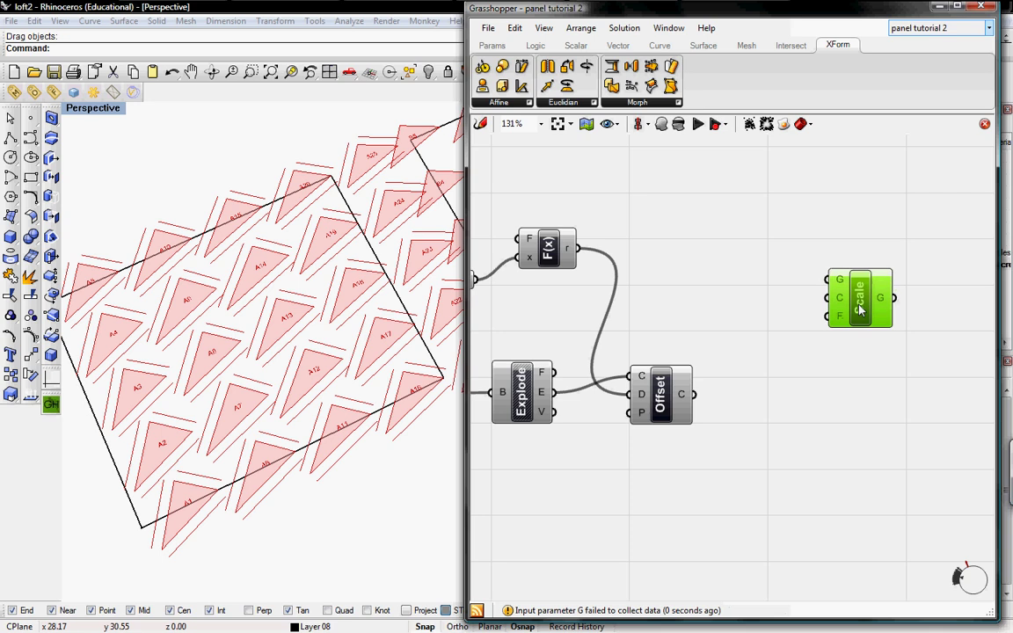
pyautogui.moveTo(697, 398); pyautogui.dragTo(831, 328)
# - Add an Evaluate Length component above Offset and connect the offset curves to its curve input C
pyautogui.moveTo(708, 305); pyautogui.dragTo(792, 305, button='right')
pyautogui.moveTo(294, 524)
pyautogui.keyDown('shift'); pyautogui.mouseDown(button='right')
pyautogui.moveTo(296, 444)
pyautogui.moveTo(304, 512)
pyautogui.mouseUp(button='right'); pyautogui.keyUp('shift')
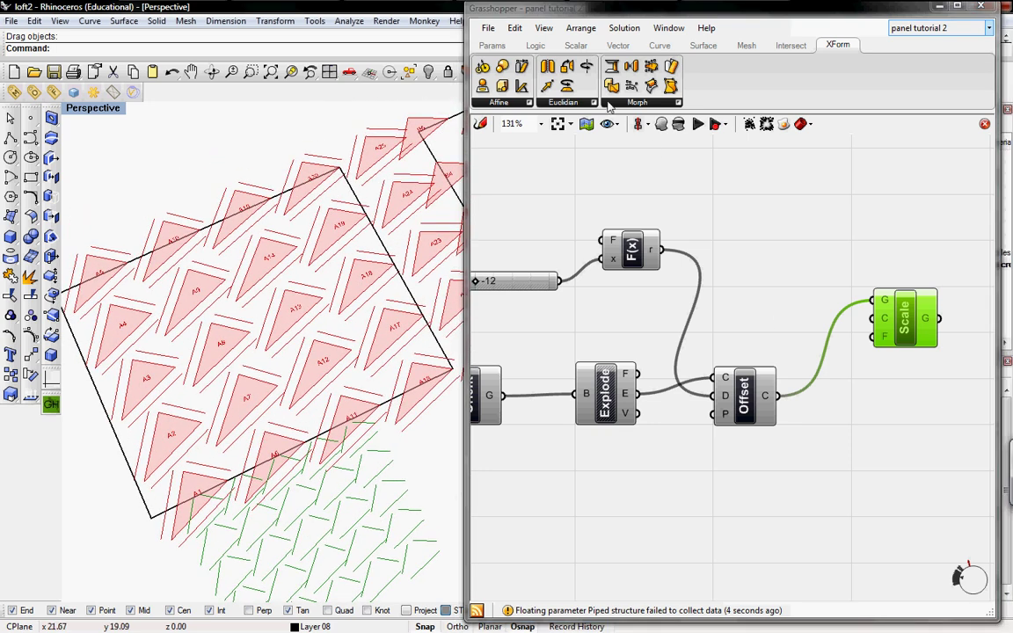
pyautogui.click(658, 46)
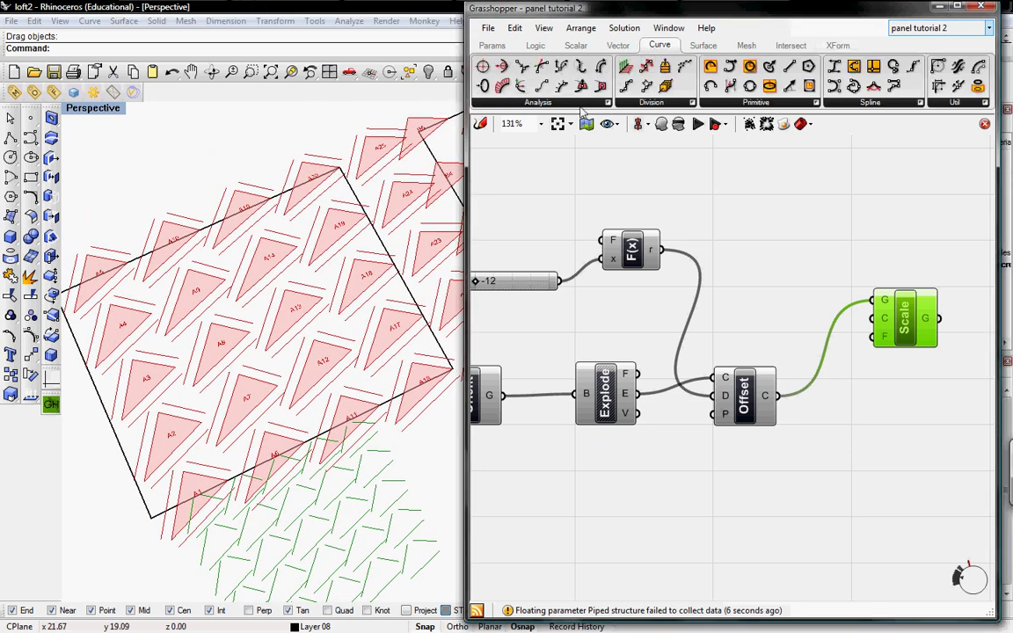
pyautogui.click(538, 102)
pyautogui.click(620, 146)
pyautogui.click(785, 239)
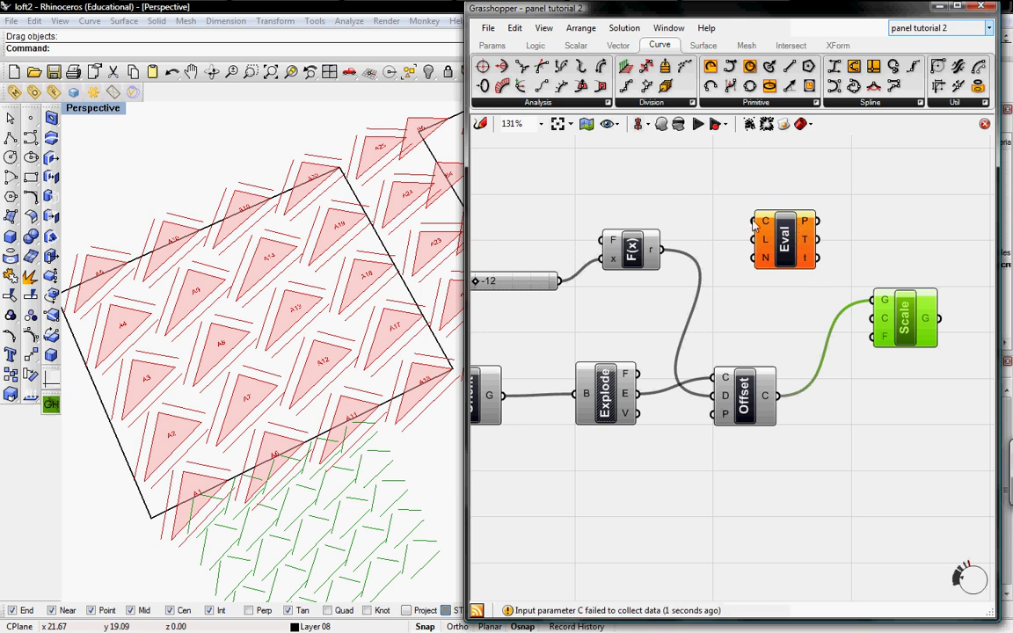
pyautogui.moveTo(753, 223); pyautogui.dragTo(776, 395)
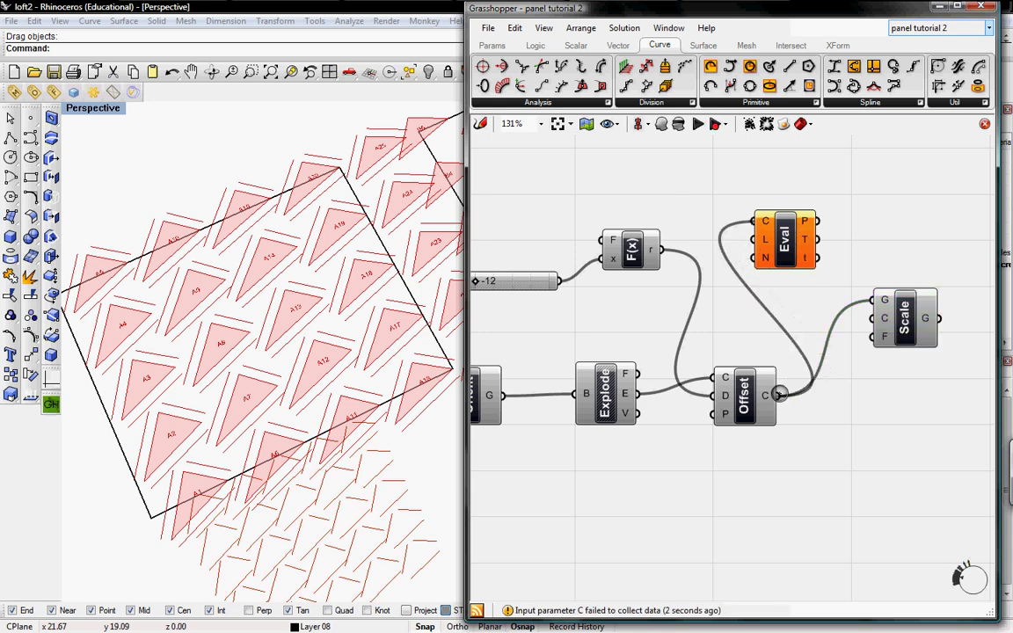
pyautogui.moveTo(790, 235); pyautogui.dragTo(825, 232)
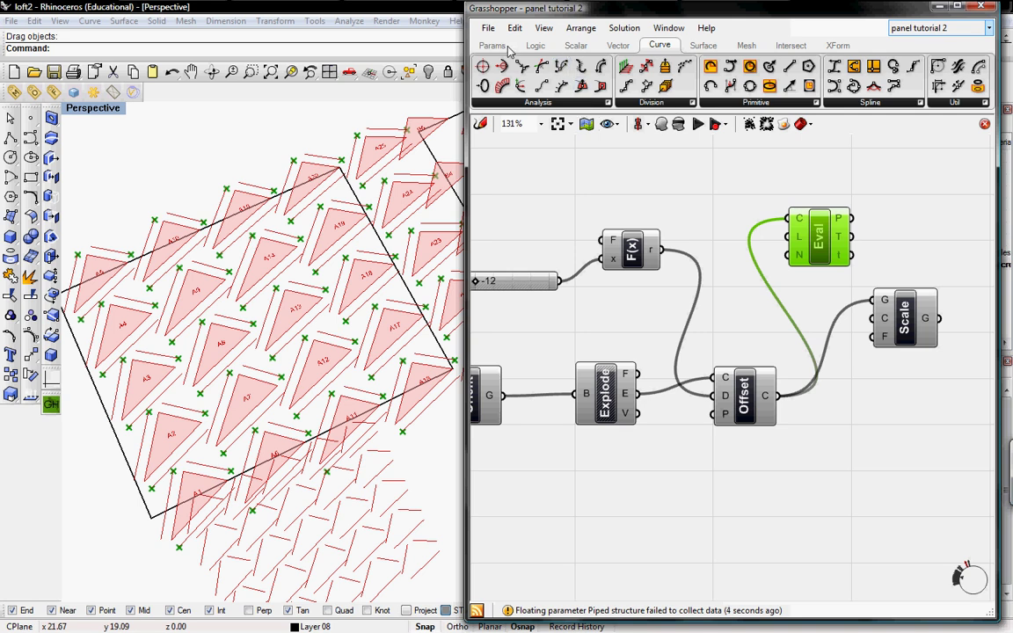
# - Place a Number parameter beside the inputs of the Eval component
pyautogui.click(492, 44)
pyautogui.click(671, 102)
pyautogui.moveTo(728, 135); pyautogui.dragTo(714, 224)
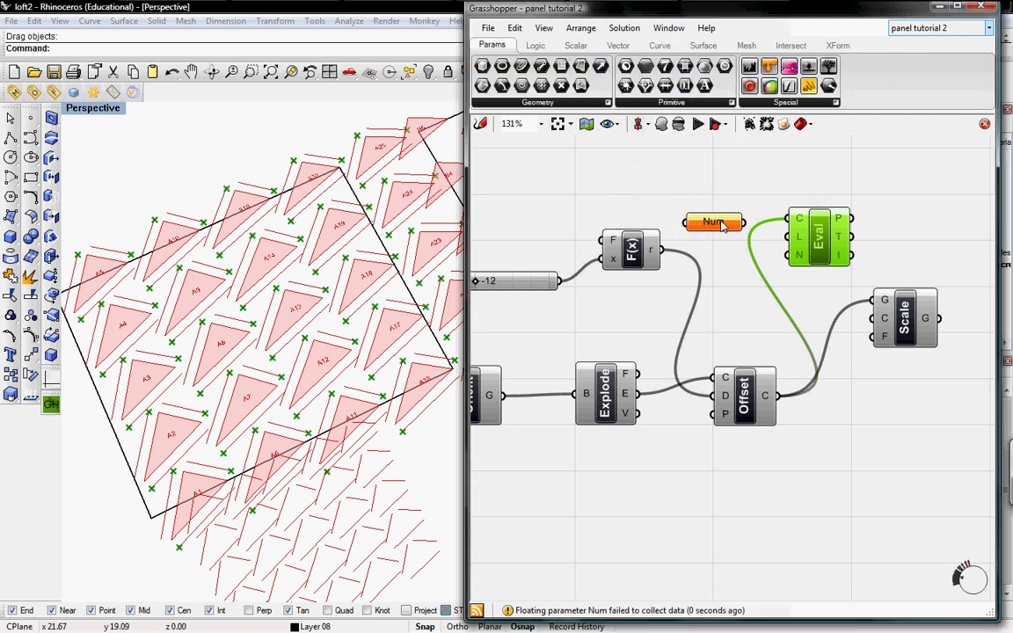
# - Set the Number parameter's value to 0.5 and rename it 0.5
pyautogui.rightClick(720, 223)
pyautogui.moveTo(777, 327)
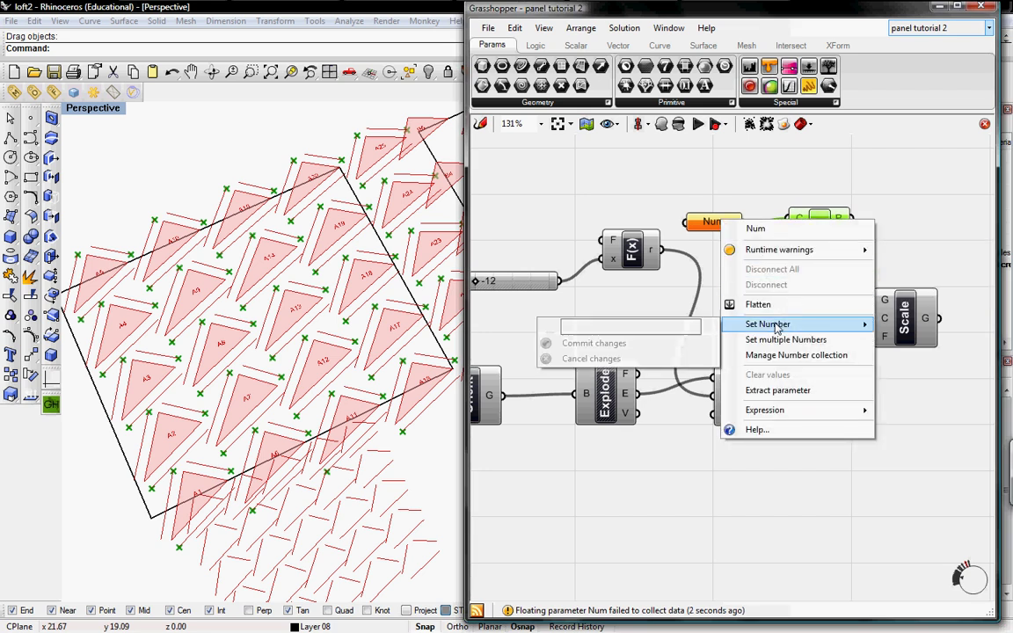
pyautogui.click(623, 327)
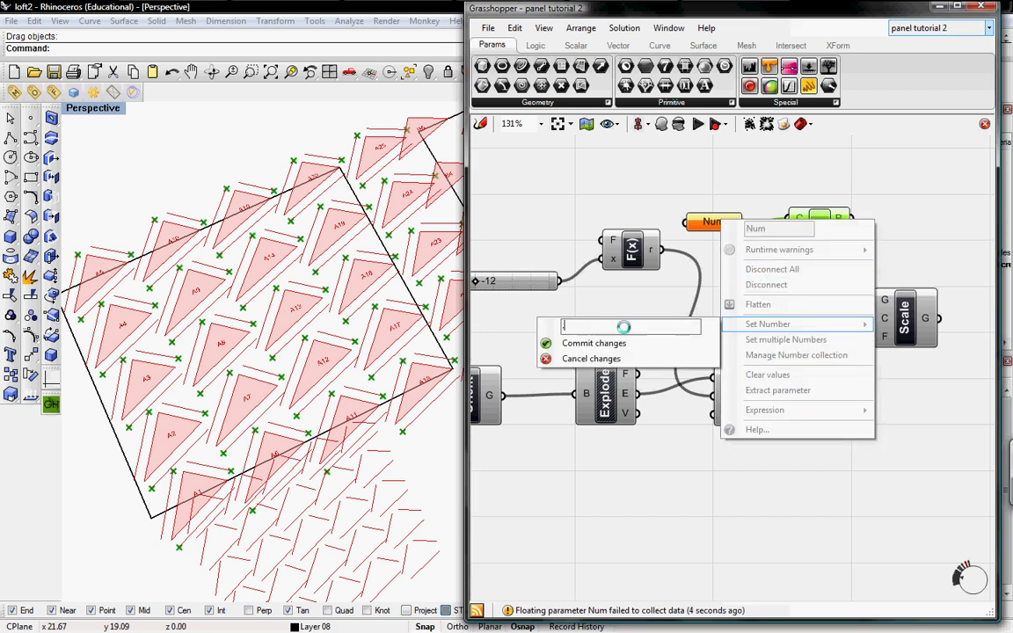
pyautogui.write('.5')
pyautogui.click(580, 343)
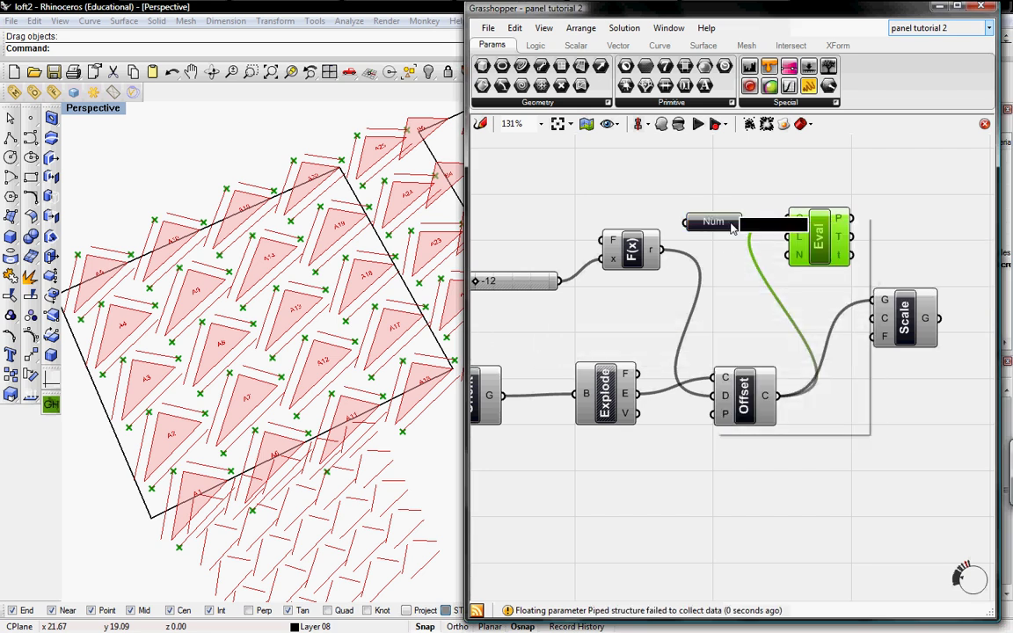
pyautogui.rightClick(715, 221)
pyautogui.write('05')
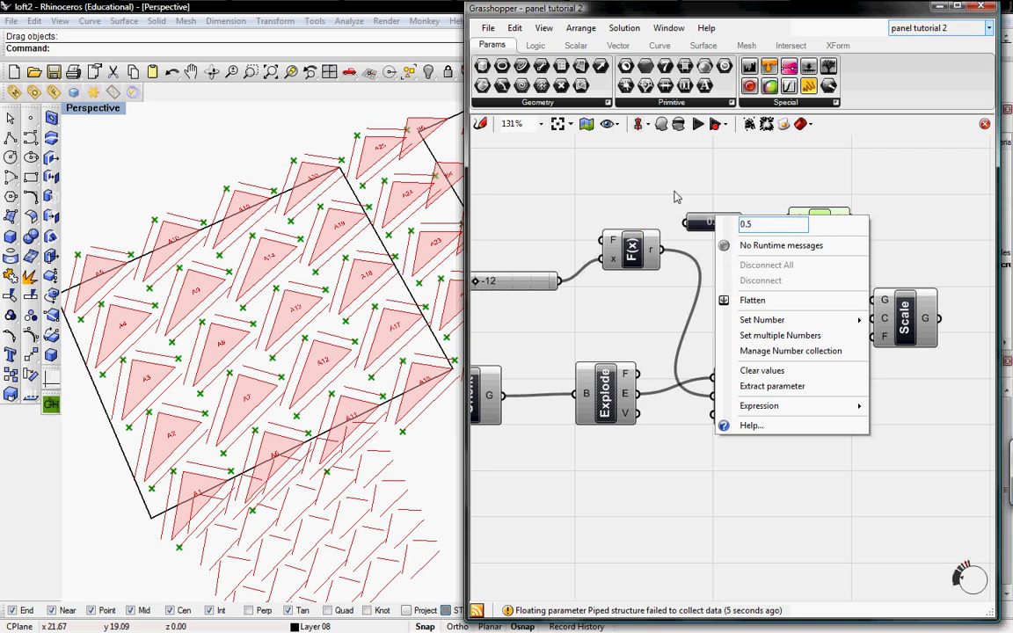
# - Connect the 0.5 parameter to Eval's length input L and Eval's point output P to Scale's center input C
pyautogui.press('Return')
pyautogui.moveTo(820, 233); pyautogui.dragTo(873, 350)
pyautogui.moveTo(886, 325)
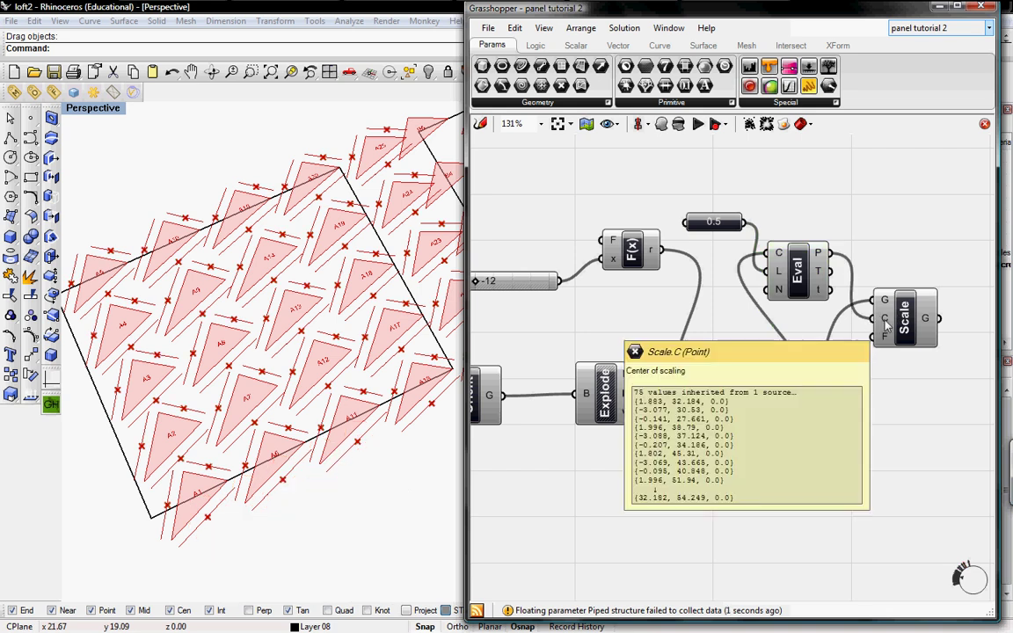
# - Turn off the Offset component's preview and move Scale farther away from Eval
pyautogui.rightClick(745, 393)
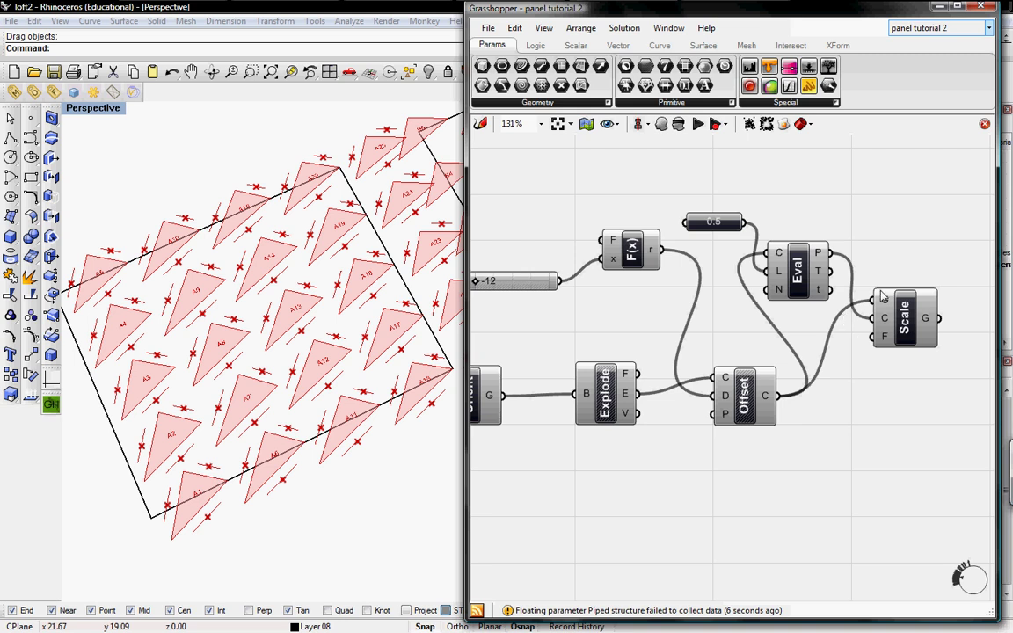
pyautogui.moveTo(910, 322); pyautogui.dragTo(944, 301)
pyautogui.moveTo(775, 269); pyautogui.dragTo(784, 341, button='right')
# - Add an integer number slider ranging from 0 to 100 with value 75 above the 0.5 parameter
pyautogui.click(812, 69)
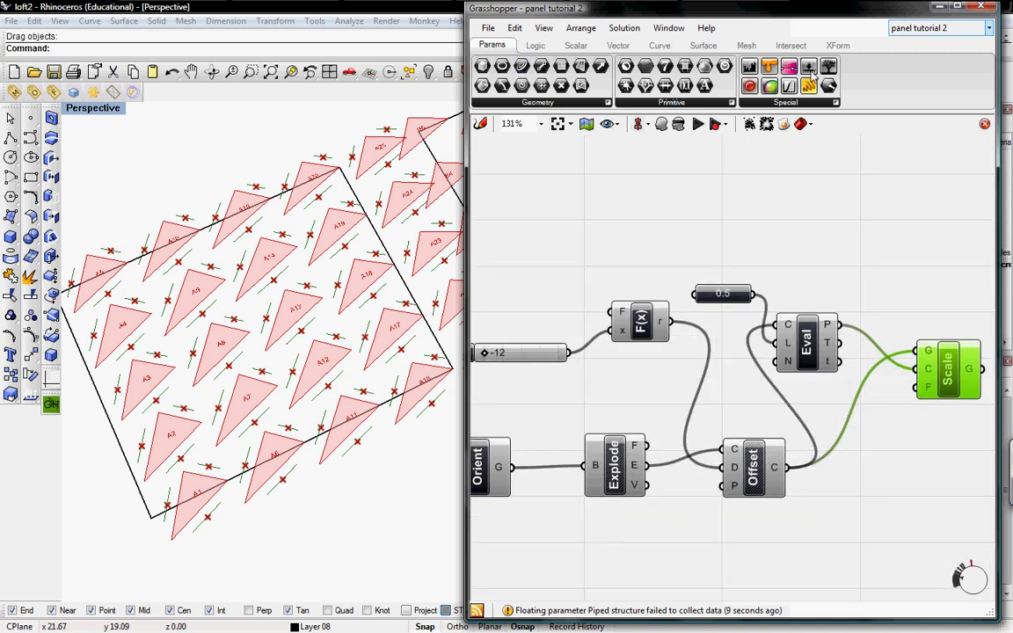
pyautogui.click(667, 226)
pyautogui.rightClick(671, 224)
pyautogui.click(712, 291)
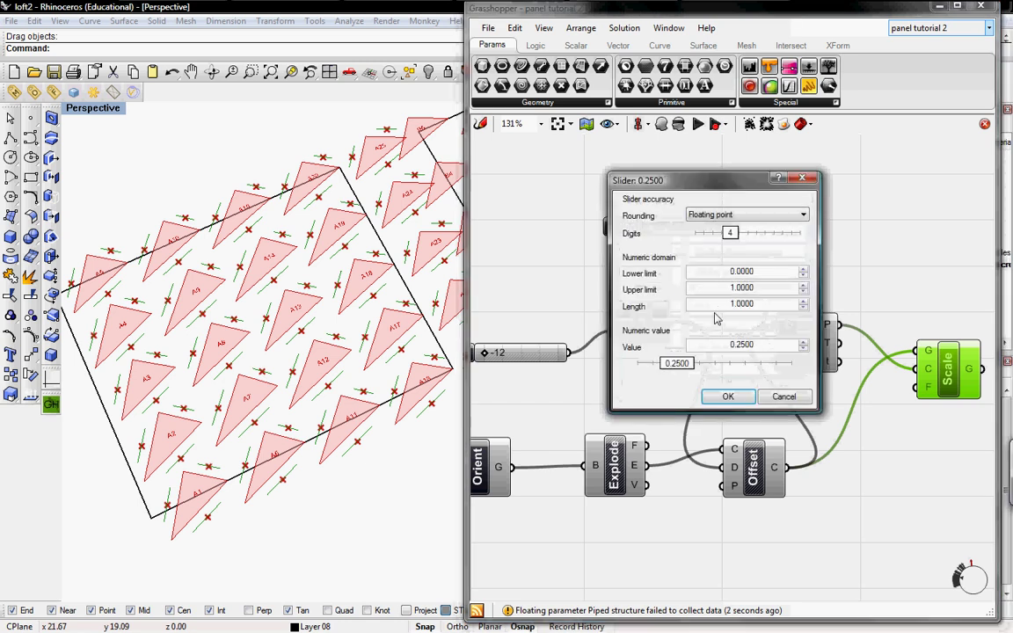
pyautogui.click(726, 216)
pyautogui.click(727, 237)
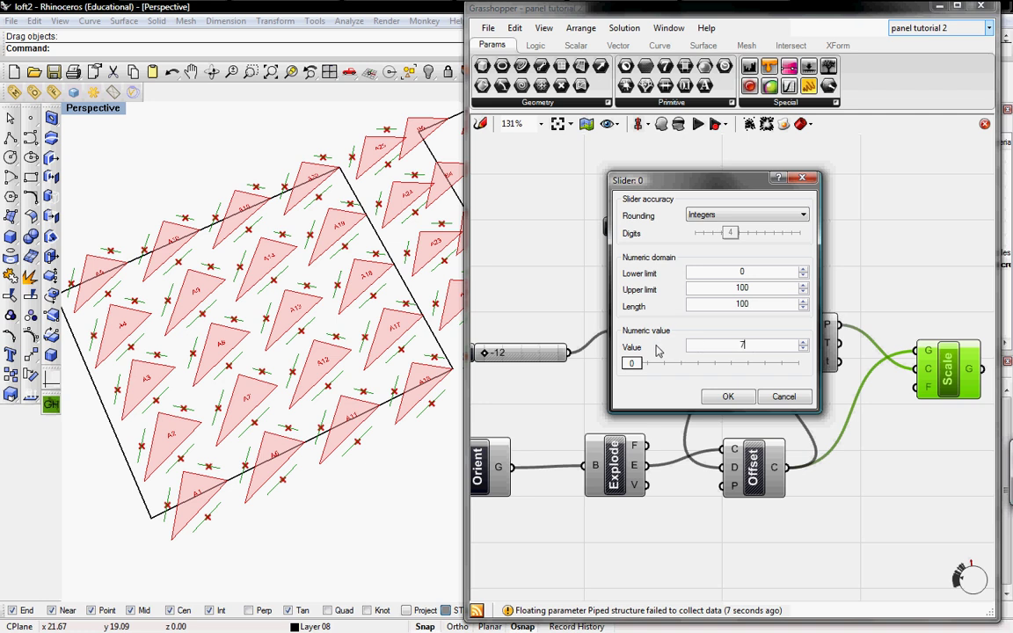
pyautogui.click(724, 396)
pyautogui.moveTo(701, 234); pyautogui.dragTo(752, 254)
# - Add a one-variable function with expression x/100, feed the 75 slider into x and connect its result to Scale's factor F
pyautogui.click(535, 45)
pyautogui.moveTo(710, 66); pyautogui.dragTo(885, 256)
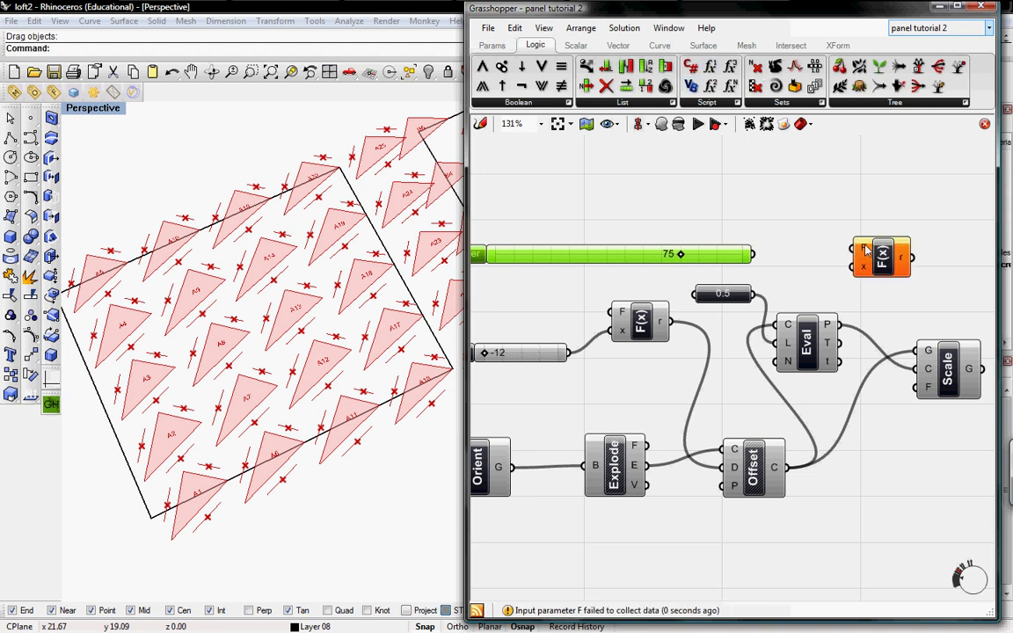
pyautogui.rightClick(866, 250)
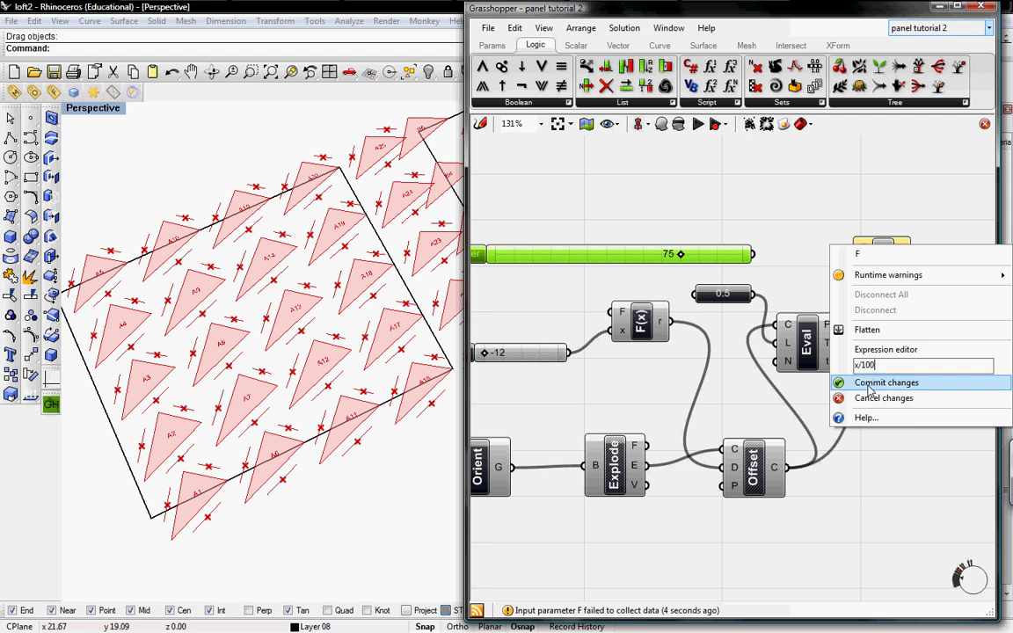
pyautogui.click(844, 382)
pyautogui.moveTo(754, 254); pyautogui.dragTo(857, 265)
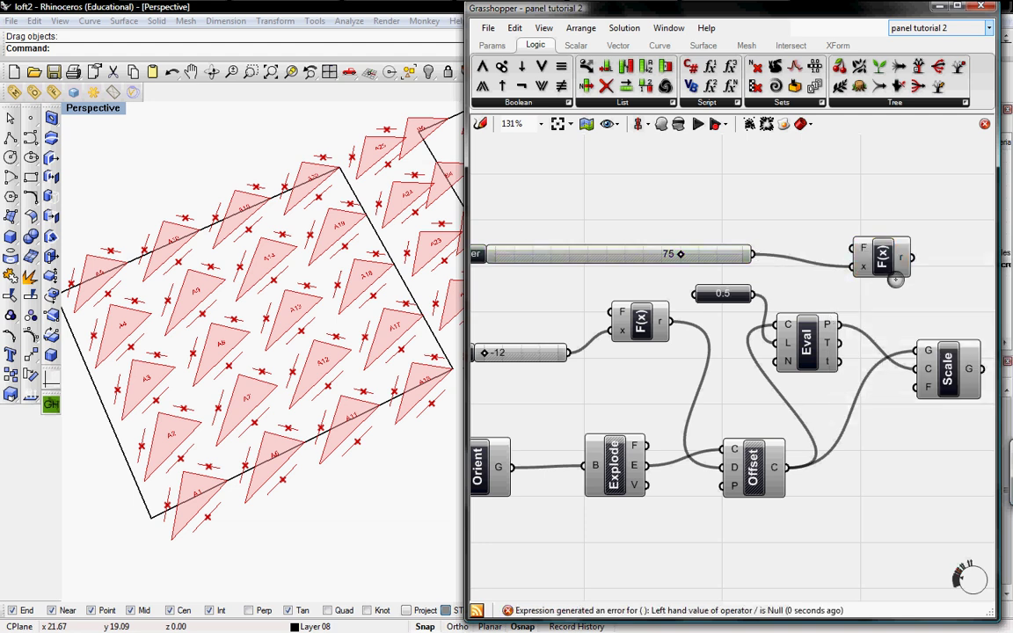
pyautogui.moveTo(857, 266); pyautogui.dragTo(766, 272, button='right')
pyautogui.moveTo(822, 265); pyautogui.dragTo(819, 397)
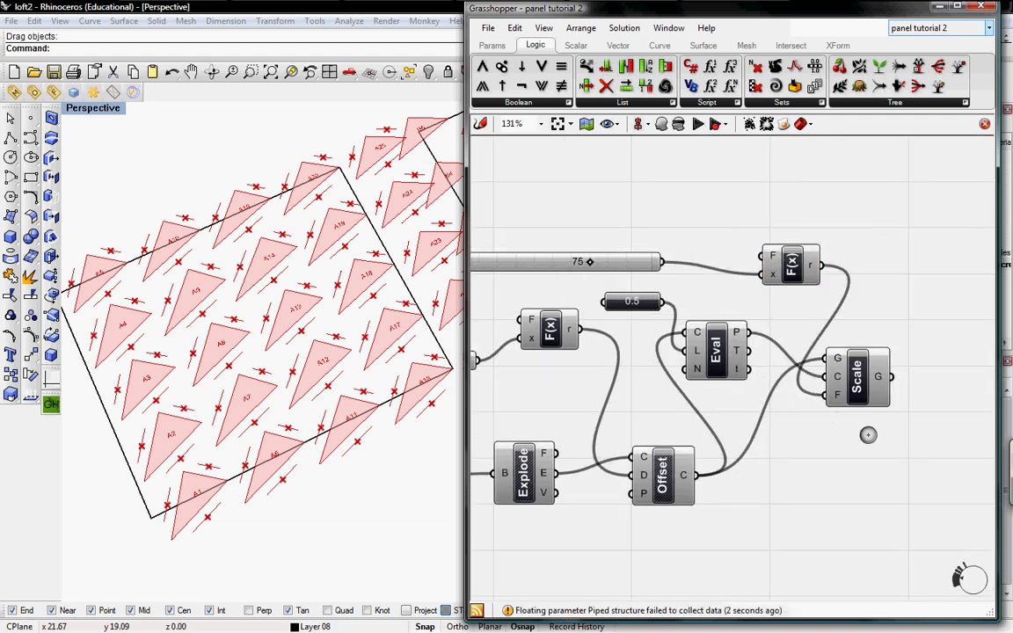
# - Turn off Eval's preview and line up Eval and Scale in the same row as Offset
pyautogui.rightClick(718, 350)
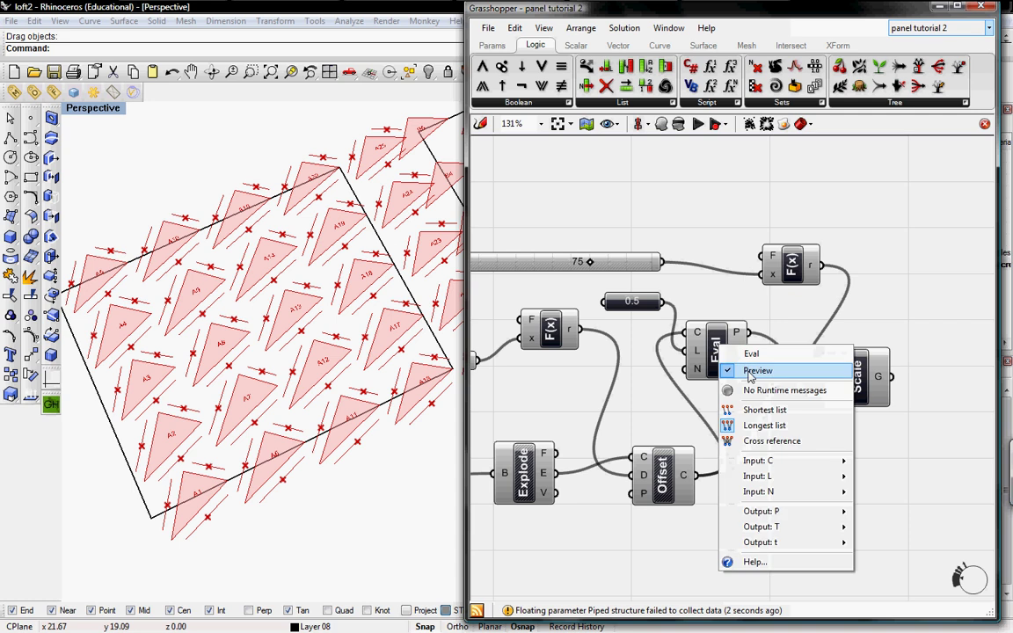
pyautogui.click(738, 367)
pyautogui.moveTo(726, 350); pyautogui.dragTo(787, 475)
pyautogui.moveTo(856, 404); pyautogui.dragTo(912, 502)
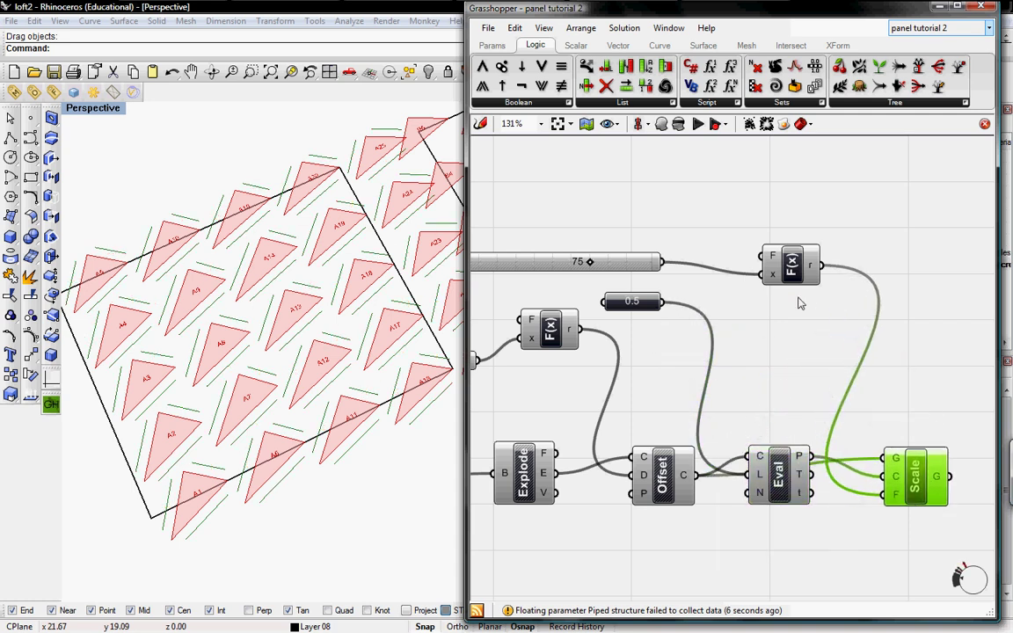
# - Add a List Item component beyond Scale and duplicate it to make a column of three
pyautogui.moveTo(869, 454); pyautogui.dragTo(771, 431, button='right')
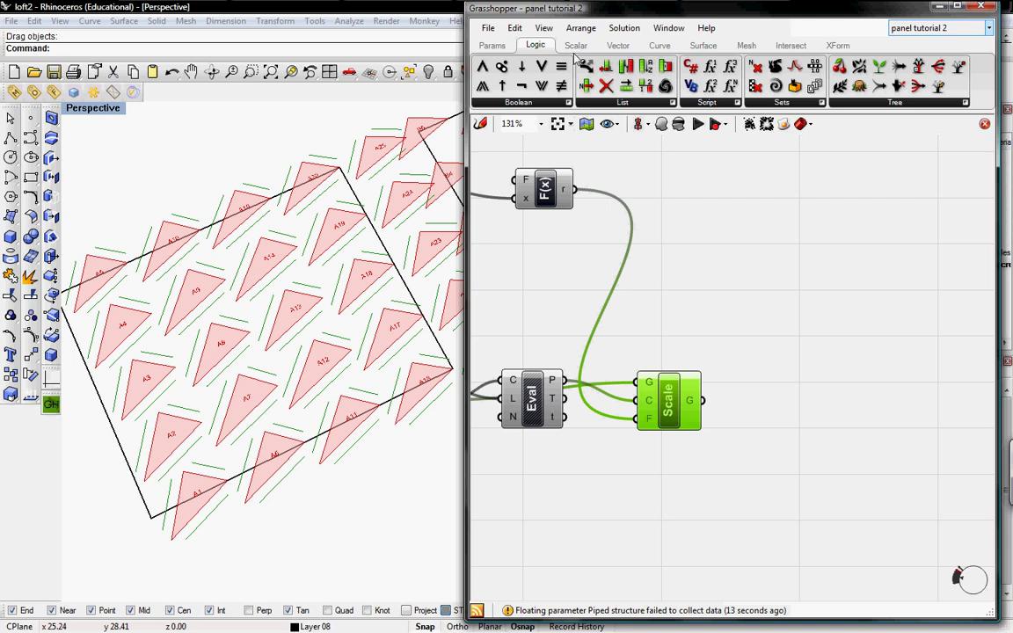
pyautogui.click(619, 102)
pyautogui.click(610, 142)
pyautogui.click(815, 237)
pyautogui.moveTo(823, 248); pyautogui.dragTo(824, 388)
pyautogui.hotkey('ctrl', 'c')
pyautogui.hotkey('ctrl', 'v')
pyautogui.hotkey('ctrl', 'v')
pyautogui.hotkey('ctrl', 'v')
pyautogui.moveTo(823, 200); pyautogui.dragTo(822, 305)
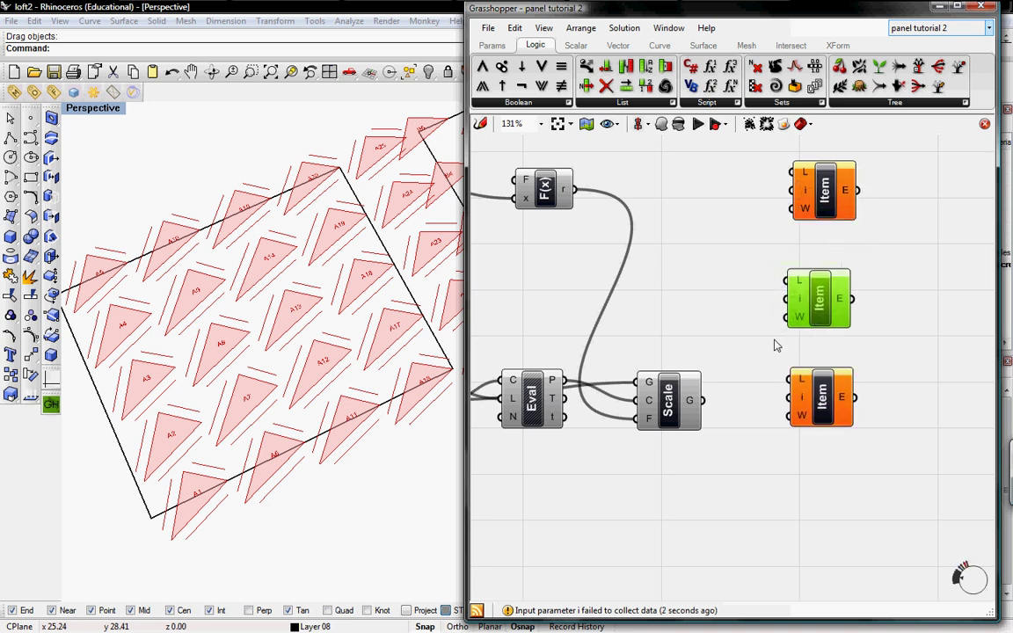
# - Connect Scale's geometry output G to the list input L of all three List Item components
pyautogui.moveTo(708, 401); pyautogui.dragTo(789, 380)
pyautogui.moveTo(707, 400); pyautogui.dragTo(793, 282)
pyautogui.moveTo(793, 172); pyautogui.dragTo(691, 401)
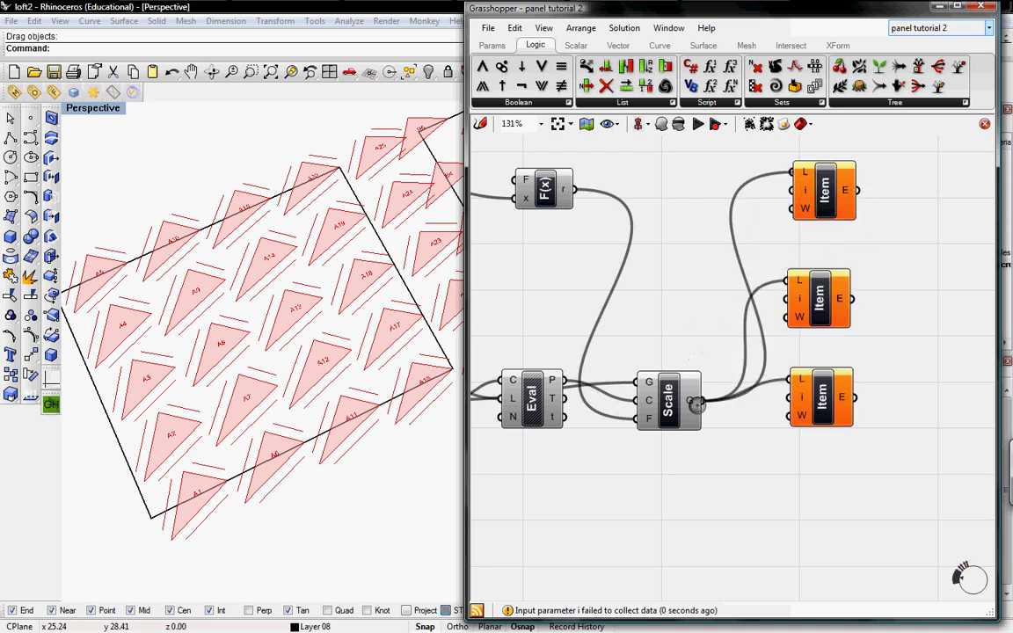
# - Set the index input i of the three List Item components to 0, 1 and 2 from top to bottom
pyautogui.rightClick(801, 191)
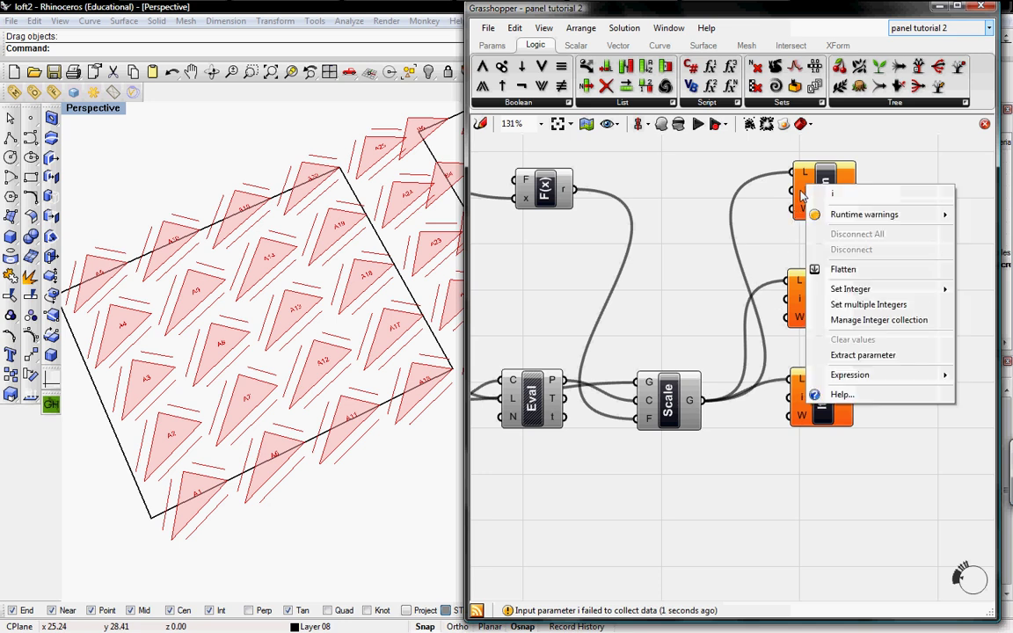
pyautogui.click(802, 195)
pyautogui.rightClick(802, 195)
pyautogui.moveTo(835, 295)
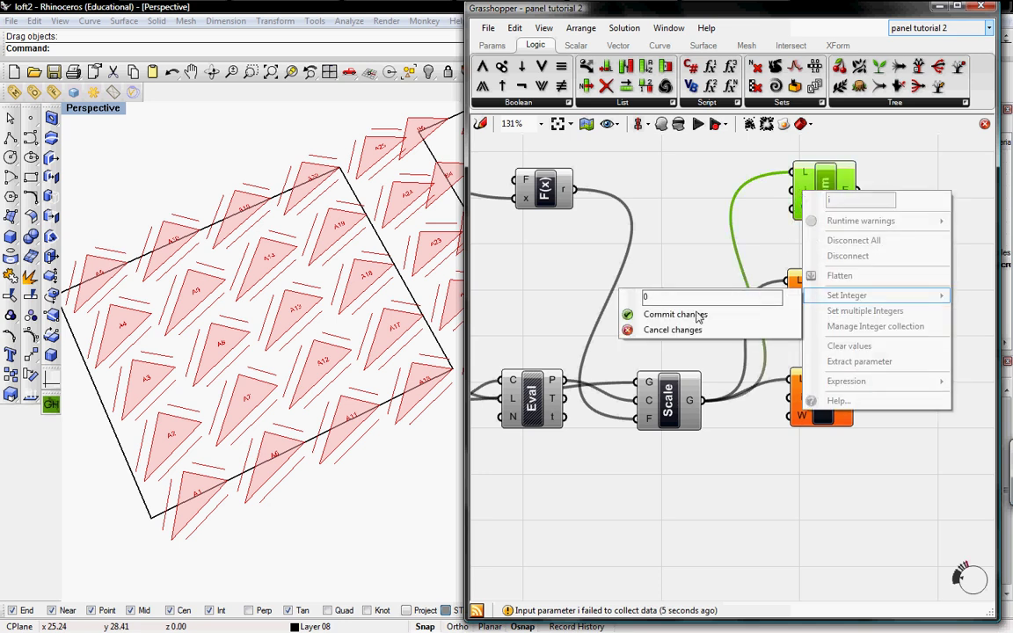
pyautogui.click(697, 315)
pyautogui.rightClick(797, 300)
pyautogui.moveTo(804, 401)
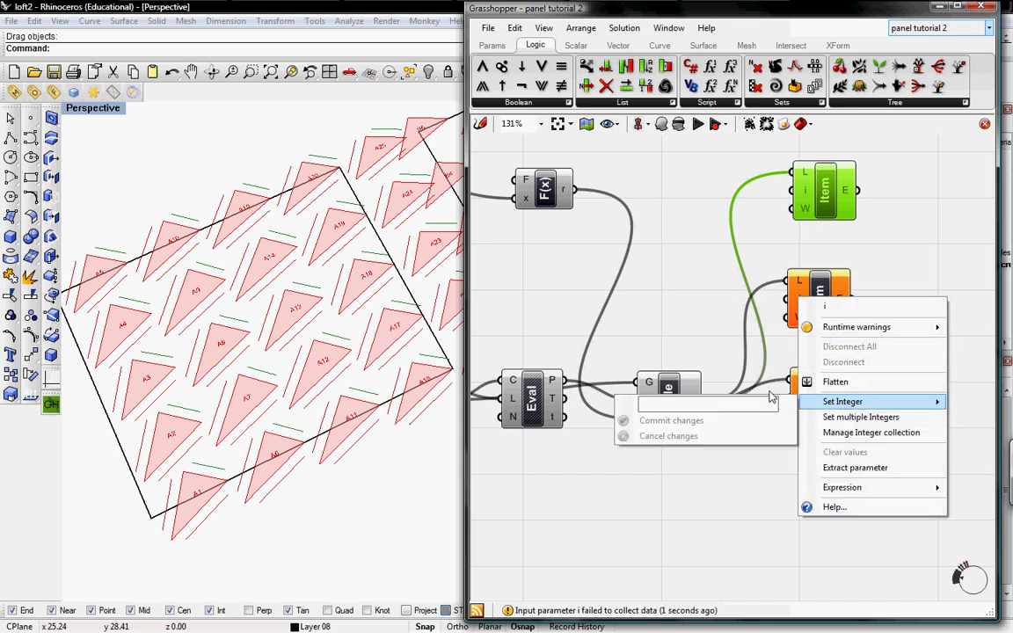
pyautogui.write('1')
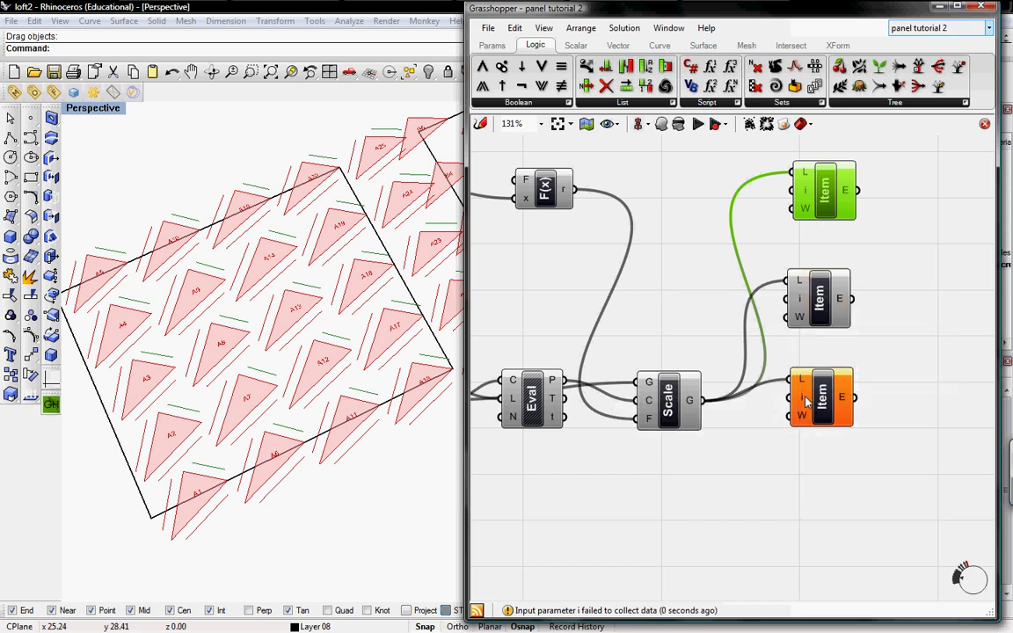
pyautogui.rightClick(801, 398)
pyautogui.moveTo(844, 501)
pyautogui.write('2')
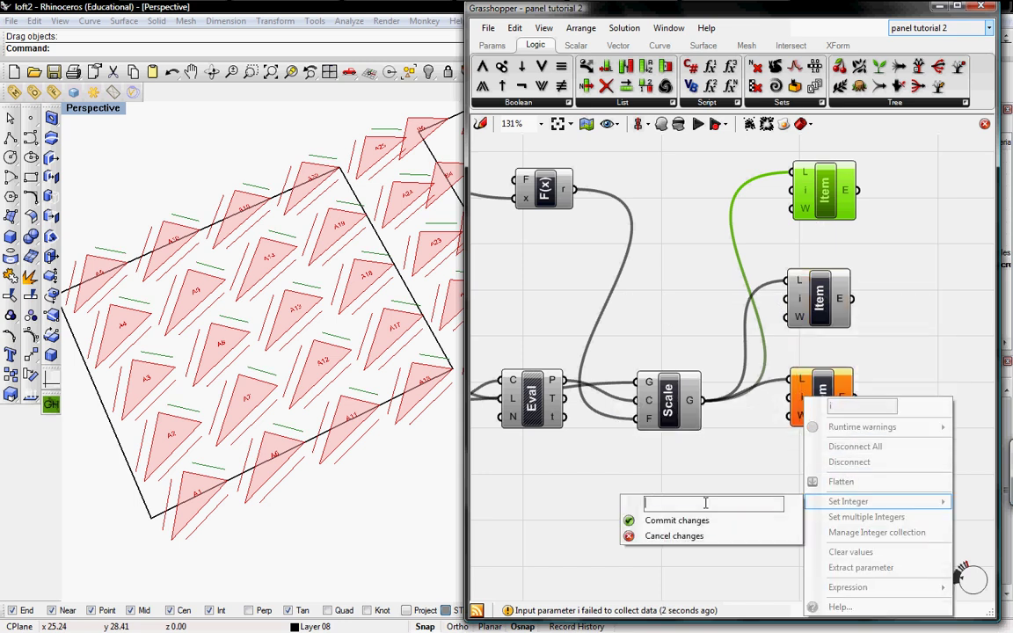
pyautogui.click(681, 520)
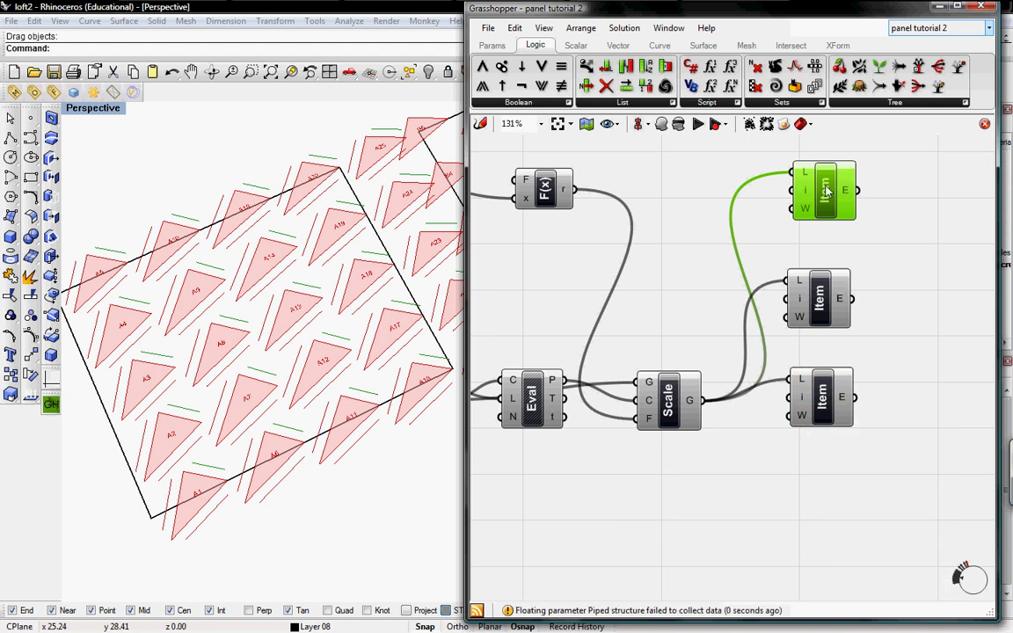
# - Align the three List Item components in a tidy, closely spaced column
pyautogui.moveTo(824, 190); pyautogui.dragTo(828, 214)
pyautogui.moveTo(816, 307); pyautogui.dragTo(826, 307)
pyautogui.moveTo(818, 391); pyautogui.dragTo(824, 391)
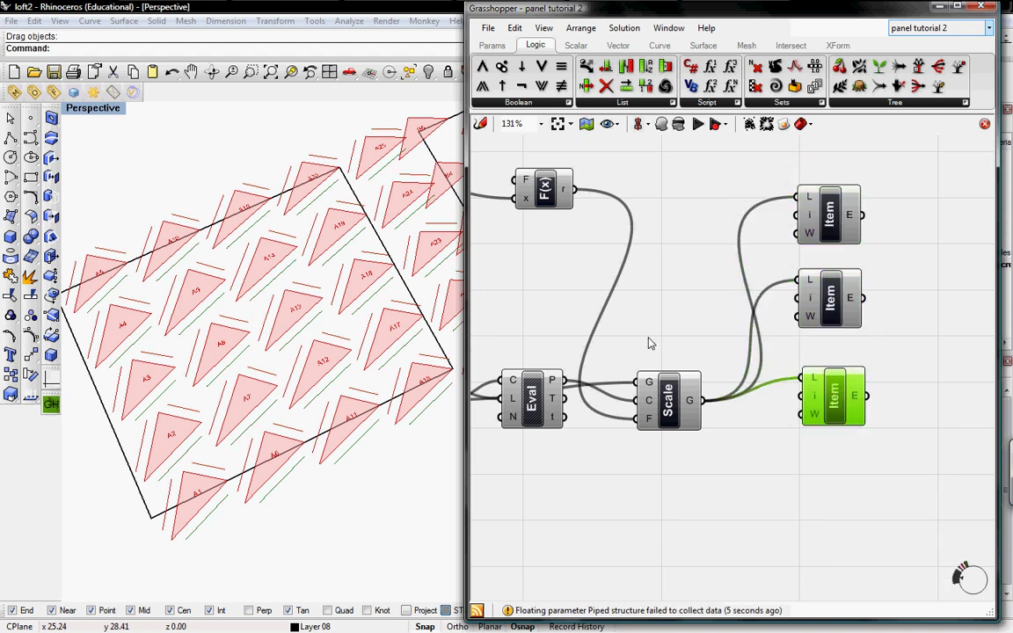
# - Add an End Points component and duplicate it so that one stands beside each of the three List Items
pyautogui.moveTo(929, 275); pyautogui.dragTo(818, 272, button='right')
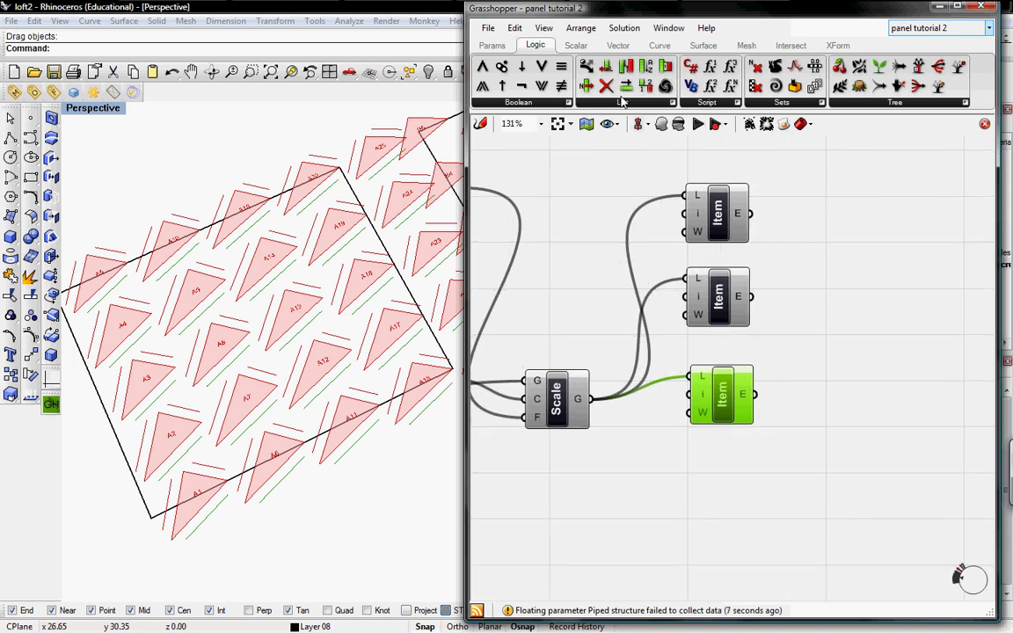
pyautogui.click(660, 45)
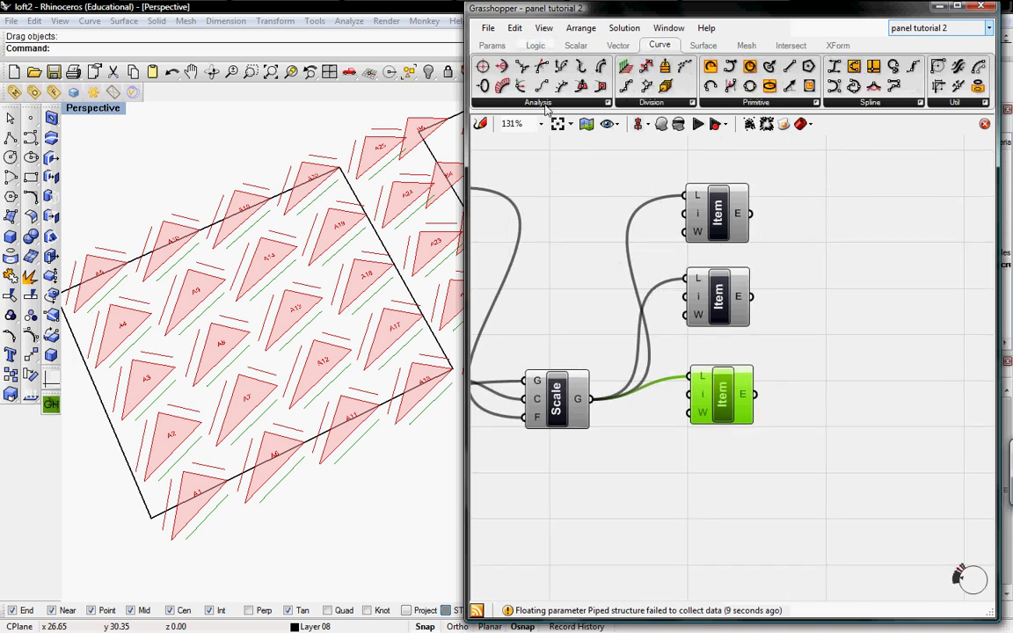
pyautogui.click(538, 102)
pyautogui.click(505, 235)
pyautogui.click(871, 215)
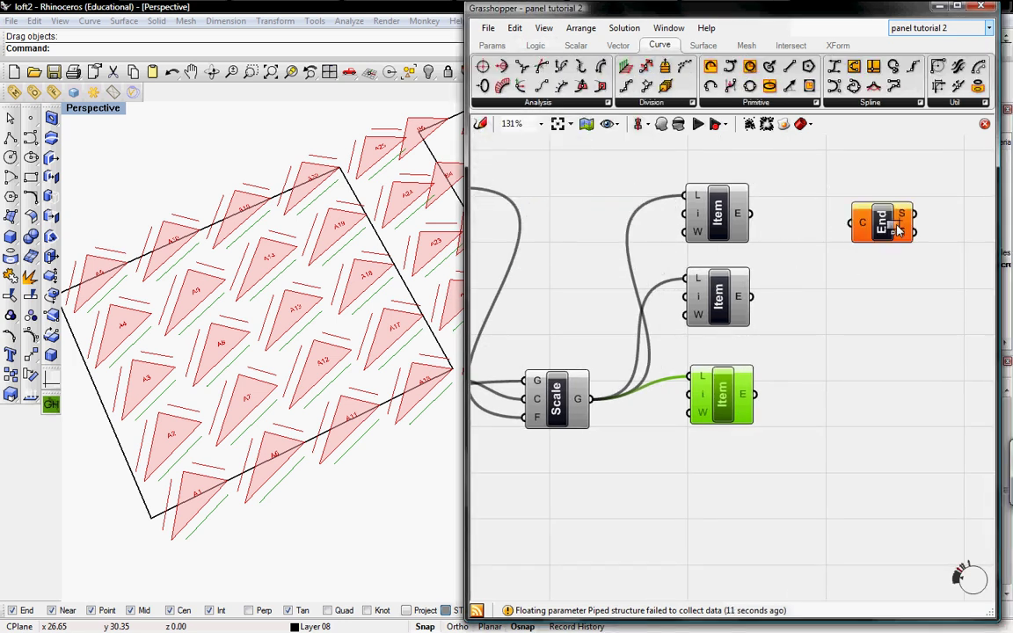
pyautogui.hotkey('ctrl', 'c')
pyautogui.hotkey('ctrl', 'v')
pyautogui.hotkey('ctrl', 'v')
pyautogui.moveTo(890, 234); pyautogui.dragTo(872, 339)
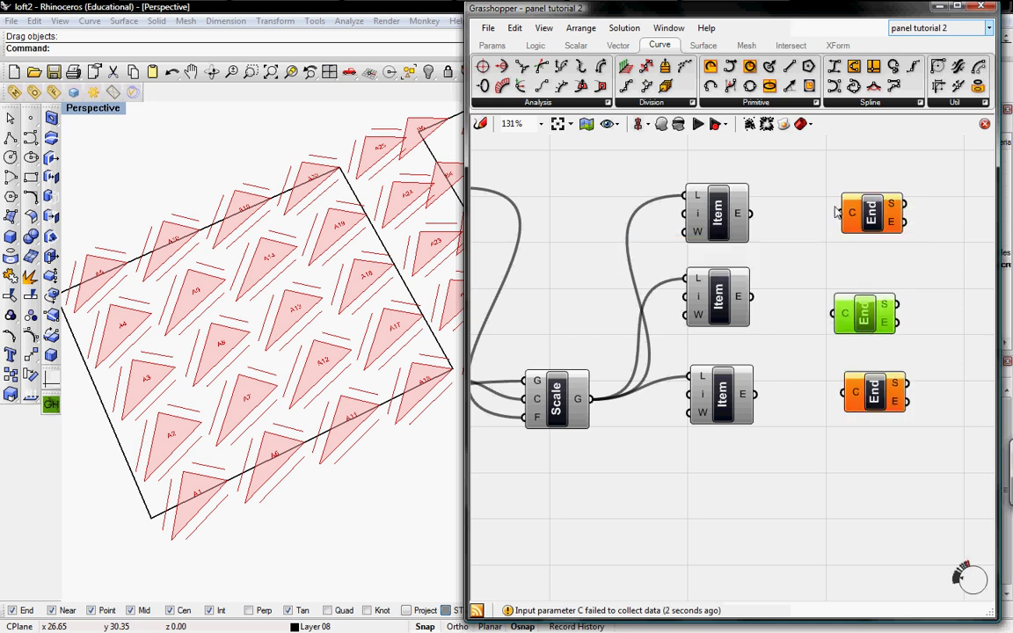
# - Connect each List Item's output E to the curve input C of the End component beside it
pyautogui.moveTo(839, 213); pyautogui.dragTo(744, 213)
pyautogui.moveTo(754, 297); pyautogui.dragTo(835, 313)
pyautogui.moveTo(760, 393); pyautogui.dragTo(754, 394)
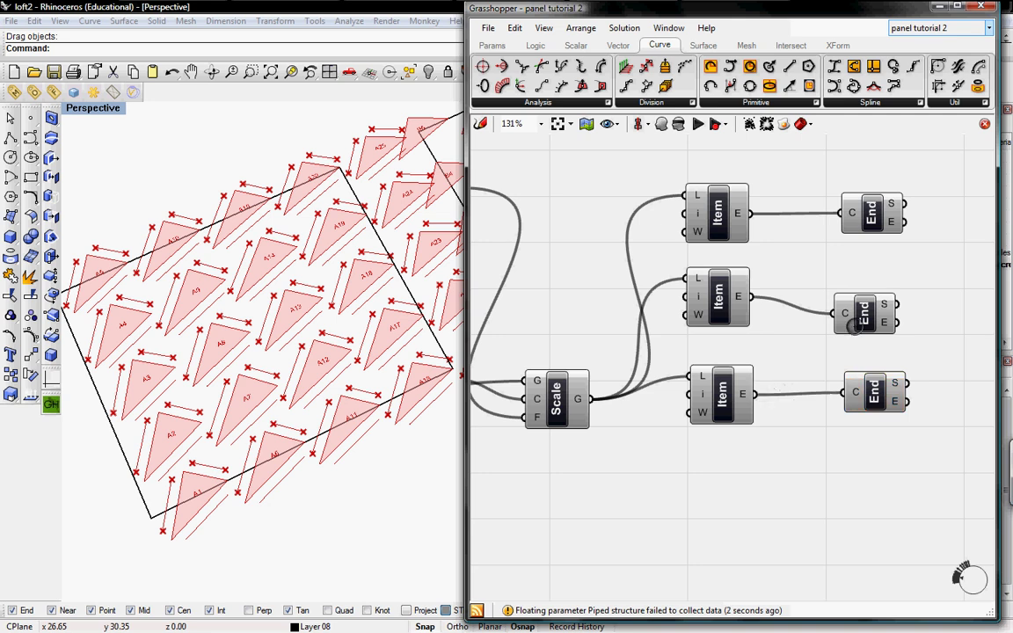
# - Copy the three List Items below Offset and connect Explode's vertices output V to their list inputs L
pyautogui.moveTo(622, 399); pyautogui.dragTo(731, 343, button='right')
pyautogui.scroll(-3, 718, 356)
pyautogui.scroll(2, 723, 355)
pyautogui.moveTo(870, 363); pyautogui.dragTo(766, 149)
pyautogui.keyDown('alt'); pyautogui.moveTo(813, 207); pyautogui.dragTo(543, 395); pyautogui.keyUp('alt')
pyautogui.moveTo(542, 395); pyautogui.dragTo(703, 312, button='right')
pyautogui.moveTo(705, 314); pyautogui.dragTo(796, 348)
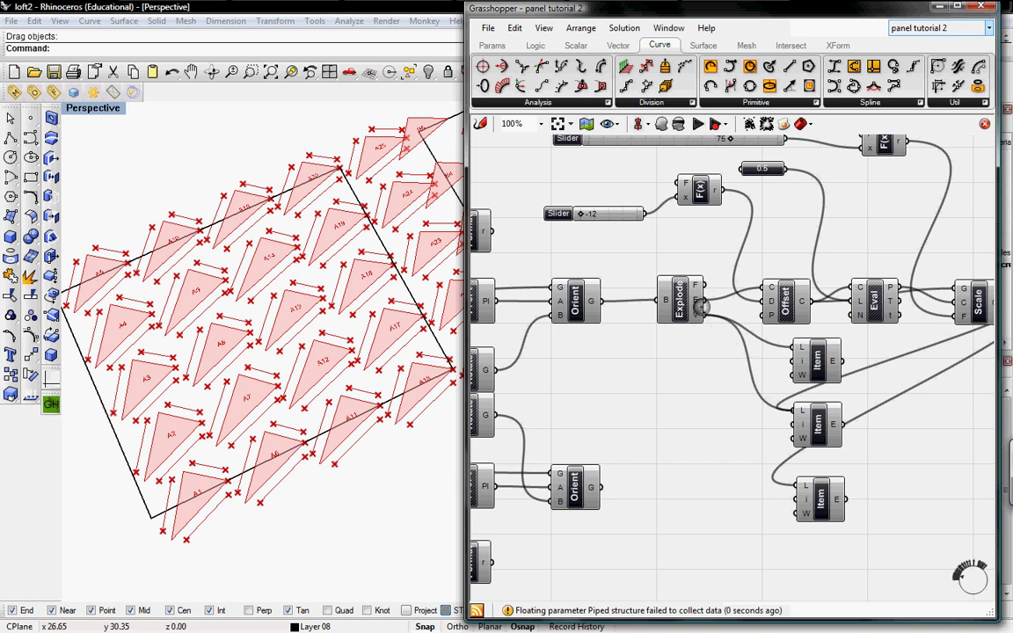
pyautogui.keyDown('shift'); pyautogui.moveTo(706, 314); pyautogui.dragTo(793, 471); pyautogui.keyUp('shift')
# - Move the three copied List Items into the column beneath the End components
pyautogui.moveTo(767, 327); pyautogui.dragTo(870, 523)
pyautogui.moveTo(884, 368); pyautogui.dragTo(579, 362, button='right')
pyautogui.keyDown('ctrl'); pyautogui.moveTo(510, 351); pyautogui.dragTo(910, 359); pyautogui.keyUp('ctrl')
pyautogui.moveTo(984, 327); pyautogui.dragTo(779, 375, button='right')
pyautogui.scroll(3, 782, 376)
pyautogui.scroll(-4, 760, 313)
pyautogui.scroll(2, 752, 362)
pyautogui.click(835, 331)
# - Add a Line component and duplicate it to make six, spread in a column beyond the End and List Item components
pyautogui.moveTo(835, 331); pyautogui.dragTo(811, 323, button='right')
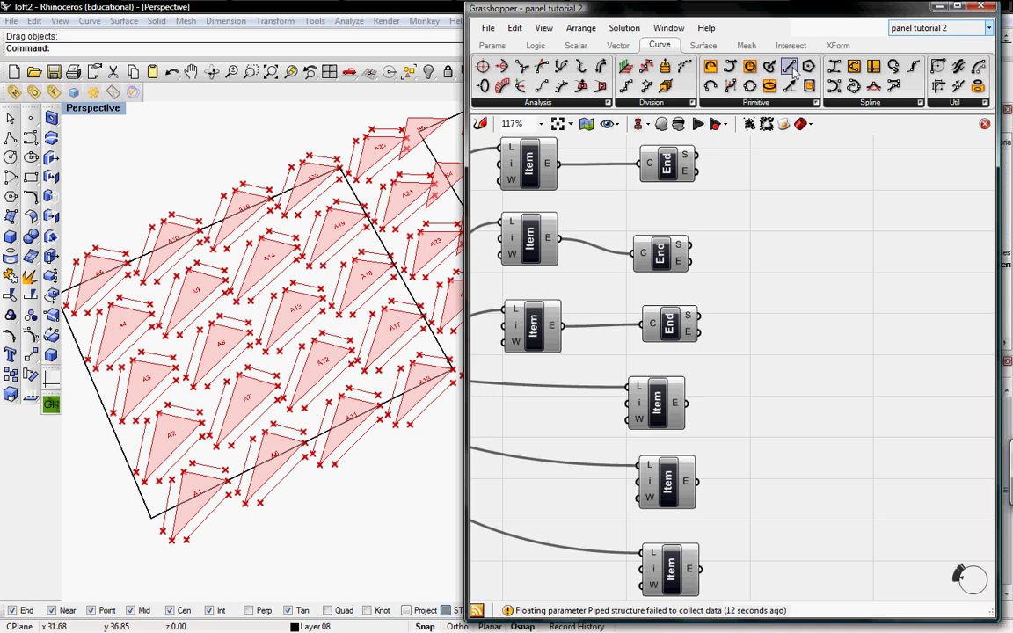
pyautogui.click(862, 184)
pyautogui.moveTo(871, 186); pyautogui.dragTo(866, 169)
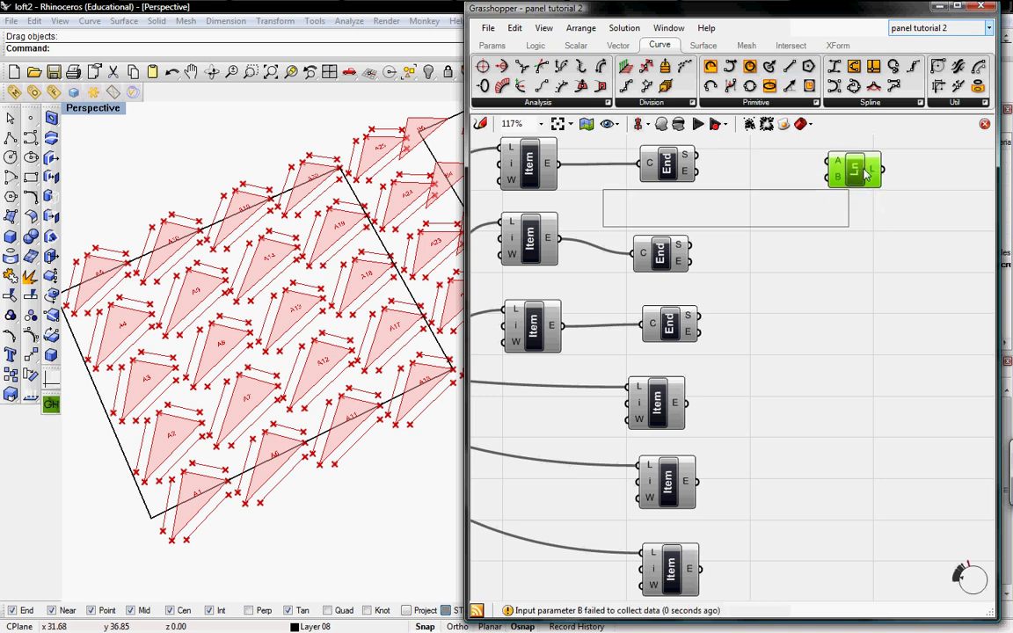
pyautogui.hotkey('ctrl', 'c')
pyautogui.hotkey('ctrl', 'v')
pyautogui.hotkey('ctrl', 'v')
pyautogui.hotkey('ctrl', 'v')
pyautogui.hotkey('ctrl', 'v')
pyautogui.hotkey('ctrl', 'v')
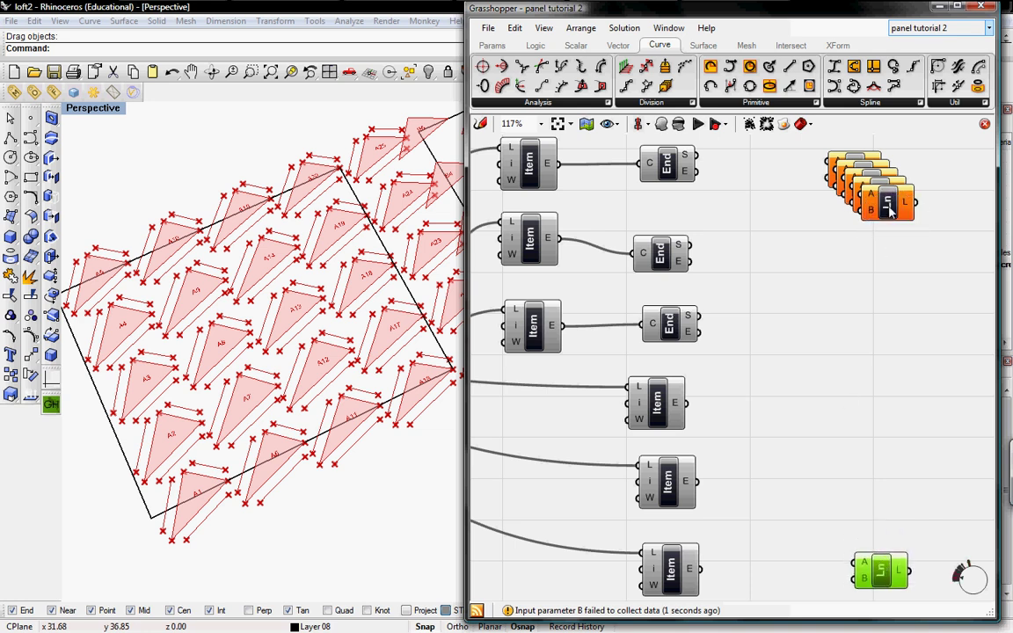
pyautogui.moveTo(889, 206); pyautogui.dragTo(857, 422)
pyautogui.moveTo(877, 209); pyautogui.dragTo(839, 282)
pyautogui.moveTo(857, 180); pyautogui.dragTo(843, 233)
# - Connect the three End components' S outputs to input A of the upper three Lines and their E outputs to A of the lower three
pyautogui.moveTo(830, 164); pyautogui.dragTo(697, 155)
pyautogui.moveTo(690, 244); pyautogui.dragTo(809, 222)
pyautogui.moveTo(702, 317); pyautogui.dragTo(812, 269)
pyautogui.moveTo(823, 343); pyautogui.dragTo(697, 170)
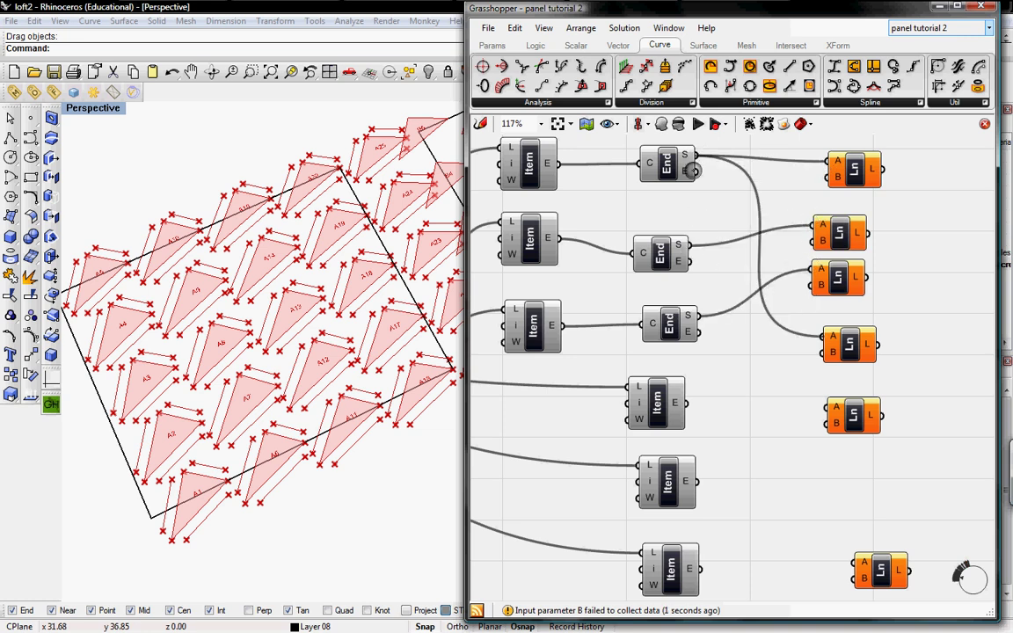
pyautogui.moveTo(691, 264); pyautogui.dragTo(826, 405)
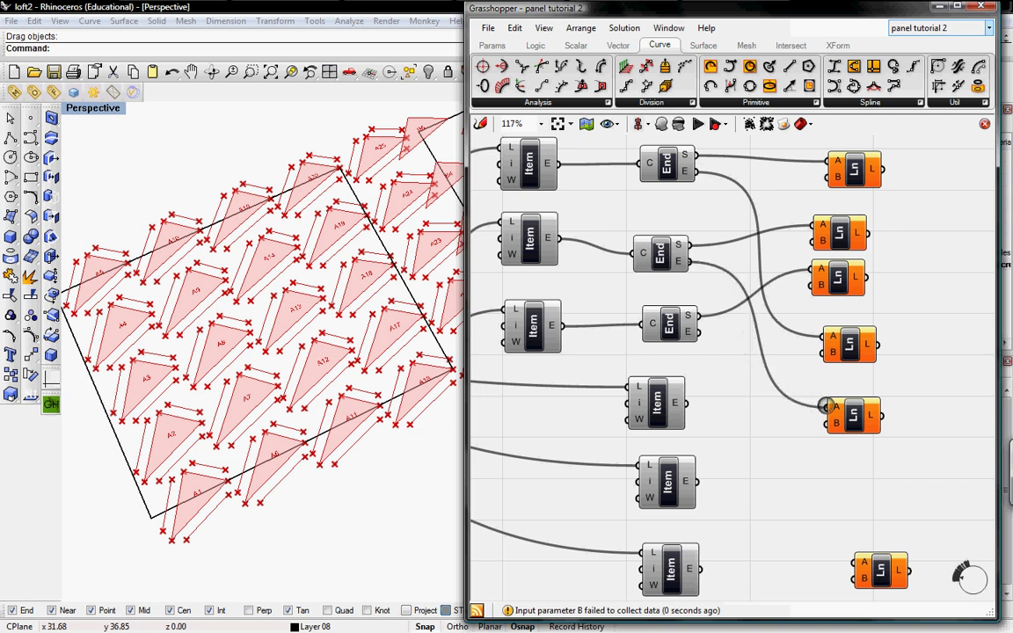
pyautogui.moveTo(701, 332); pyautogui.dragTo(854, 563)
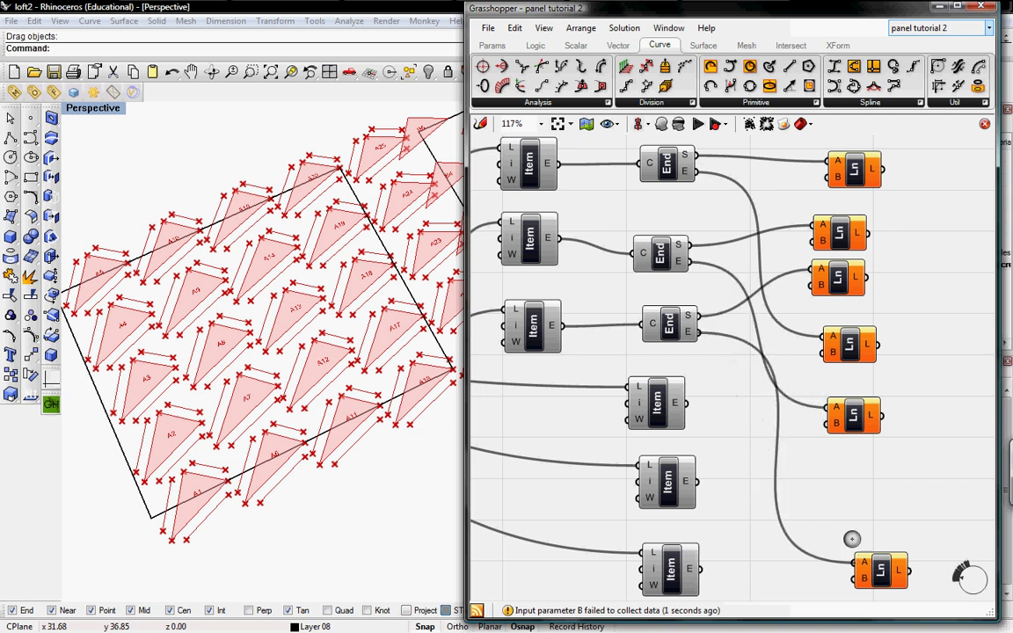
# - Connect the three vertex List Items to input B of the upper three Lines and group the lower three Lines closer together
pyautogui.moveTo(824, 180); pyautogui.dragTo(814, 284)
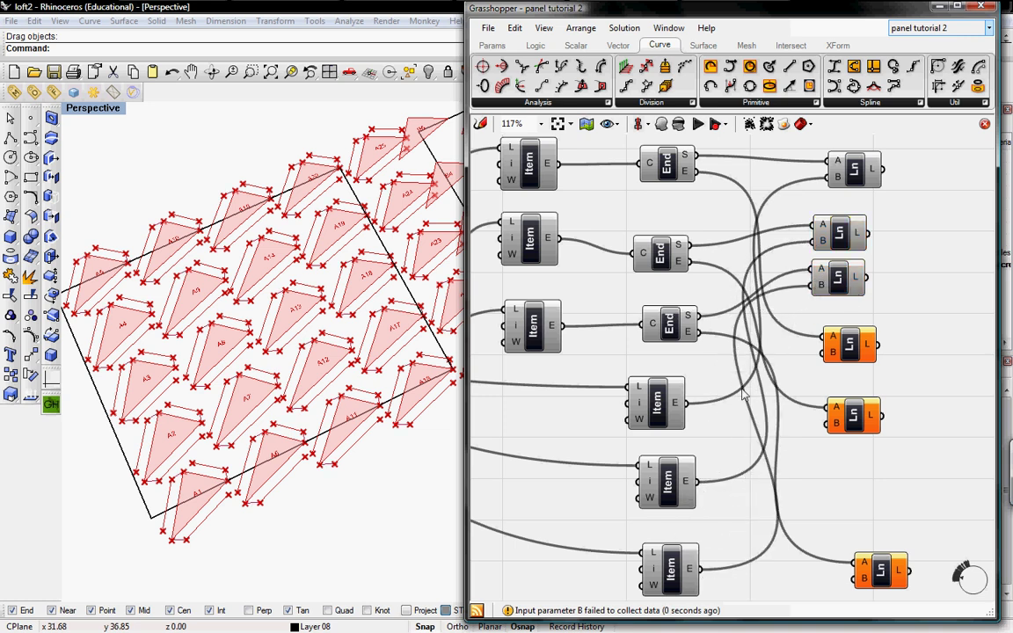
pyautogui.moveTo(851, 349); pyautogui.dragTo(858, 369)
pyautogui.moveTo(894, 595); pyautogui.dragTo(876, 488)
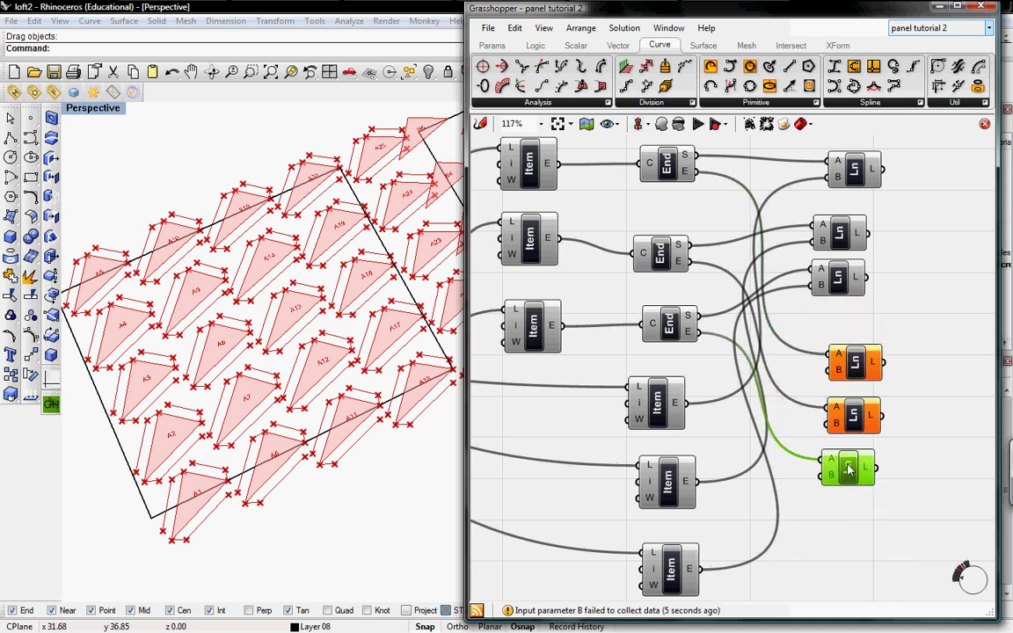
# - Connect the three vertex List Items to input B of the lower three Lines
pyautogui.moveTo(827, 372); pyautogui.dragTo(700, 481)
pyautogui.moveTo(816, 430); pyautogui.dragTo(703, 569)
pyautogui.moveTo(764, 447); pyautogui.dragTo(675, 403)
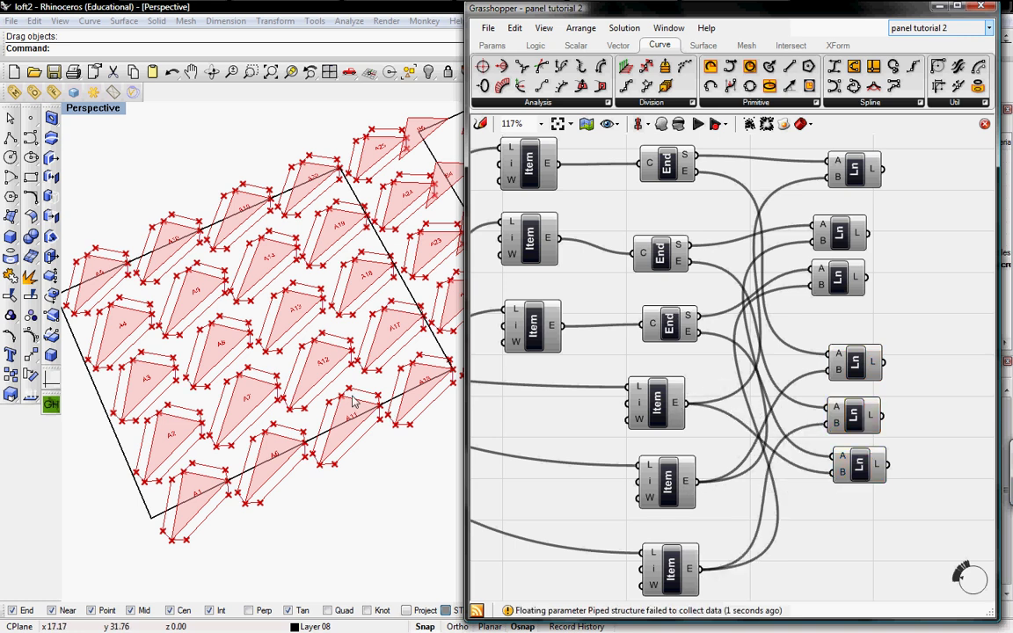
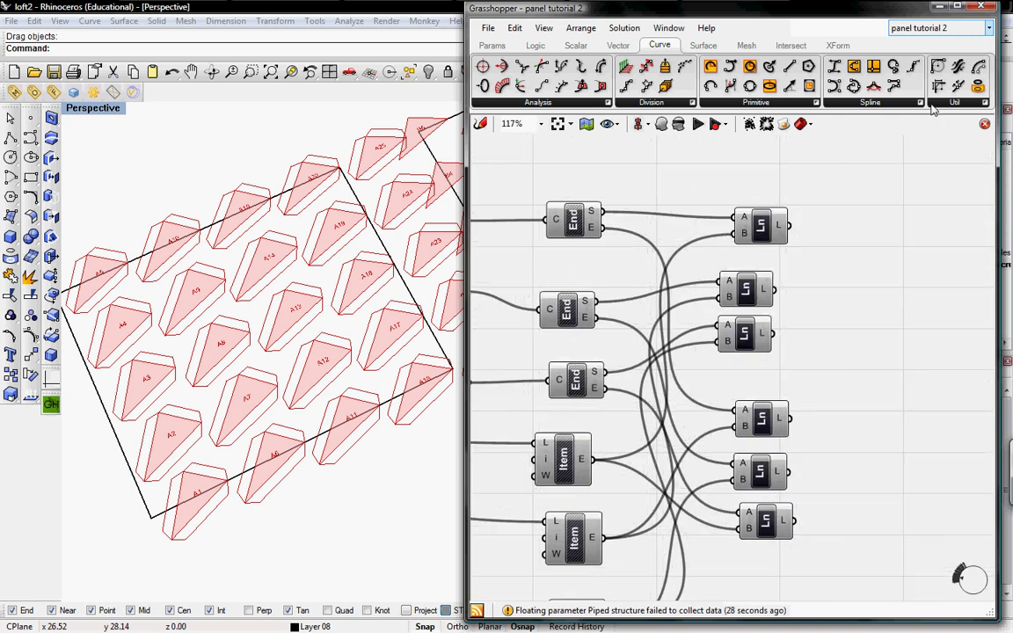
# - Add a Join Curves component beyond the column of Lines, level with the first Line
pyautogui.click(492, 46)
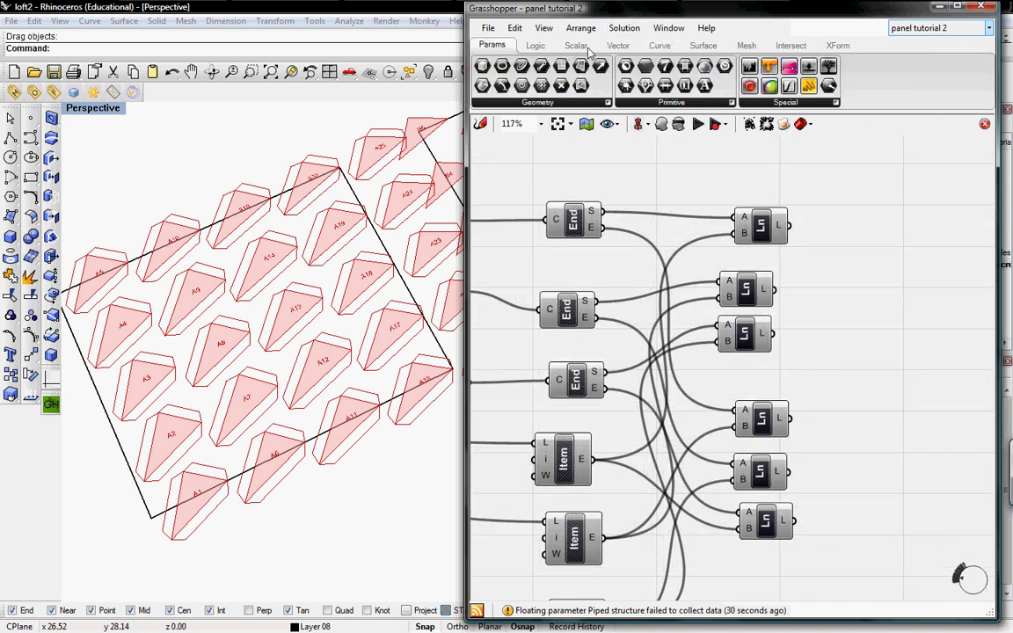
pyautogui.click(659, 46)
pyautogui.click(956, 102)
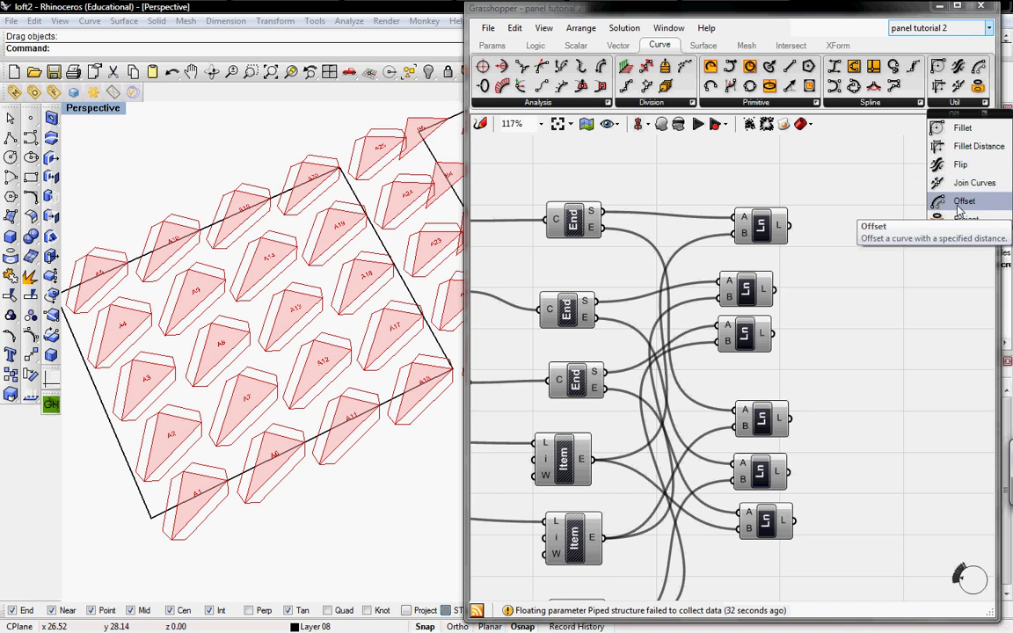
pyautogui.moveTo(970, 182); pyautogui.dragTo(899, 255)
pyautogui.moveTo(813, 291); pyautogui.dragTo(894, 307, button='right')
pyautogui.moveTo(947, 249); pyautogui.dragTo(949, 224)
# - Connect the L outputs of all six Lines to the Join component's C input
pyautogui.moveTo(824, 218); pyautogui.dragTo(906, 220)
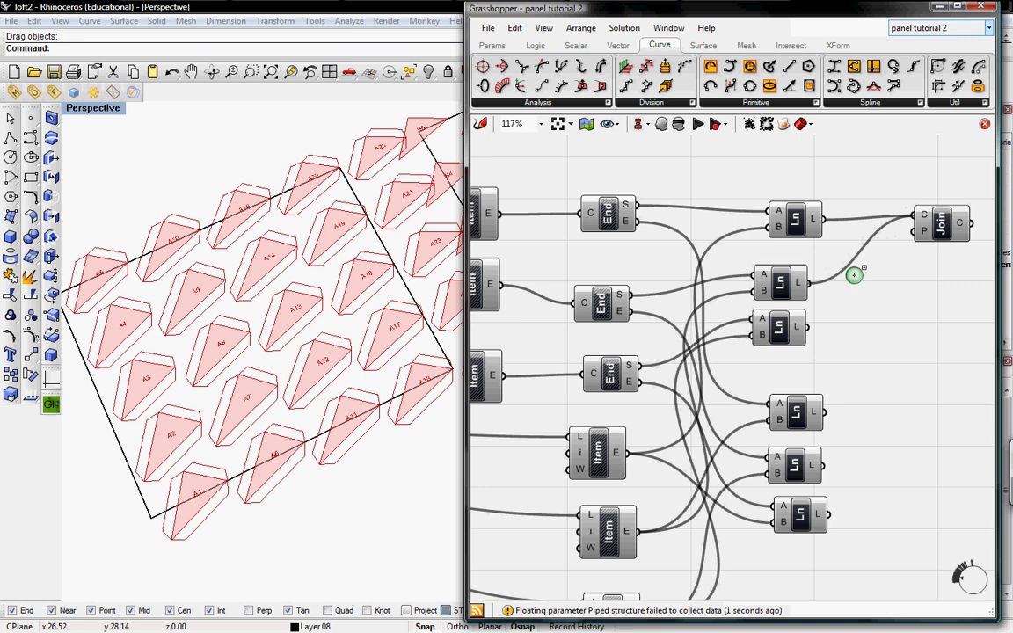
pyautogui.keyDown('shift'); pyautogui.moveTo(810, 325); pyautogui.dragTo(908, 214); pyautogui.keyUp('shift')
pyautogui.keyDown('shift'); pyautogui.moveTo(832, 410); pyautogui.dragTo(822, 466); pyautogui.keyUp('shift')
pyautogui.keyDown('shift'); pyautogui.moveTo(833, 517); pyautogui.dragTo(912, 216); pyautogui.keyUp('shift')
# - Turn off the preview of all six Line components
pyautogui.rightClick(802, 451)
pyautogui.click(806, 475)
pyautogui.rightClick(795, 466)
pyautogui.click(827, 477)
pyautogui.rightClick(798, 408)
pyautogui.click(798, 406)
pyautogui.rightClick(797, 404)
pyautogui.click(824, 423)
pyautogui.rightClick(778, 327)
pyautogui.click(800, 351)
pyautogui.rightClick(779, 283)
pyautogui.click(802, 313)
pyautogui.rightClick(796, 224)
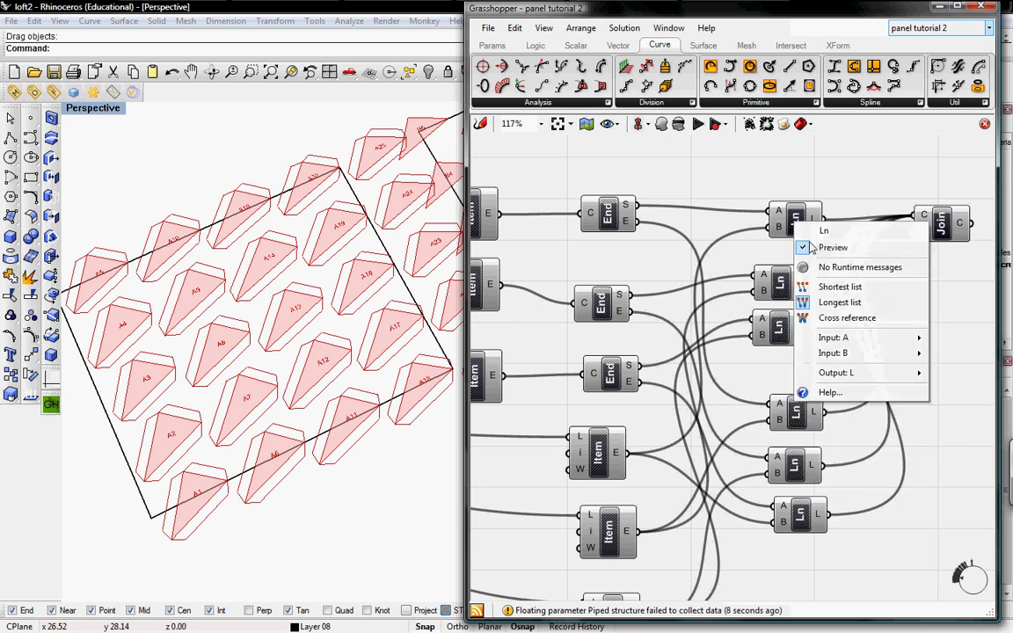
pyautogui.click(805, 251)
# - Raise the Join above the Lines and add the three scaled-edge List Items' E outputs to its C input
pyautogui.click(943, 227)
pyautogui.moveTo(943, 226); pyautogui.dragTo(884, 140)
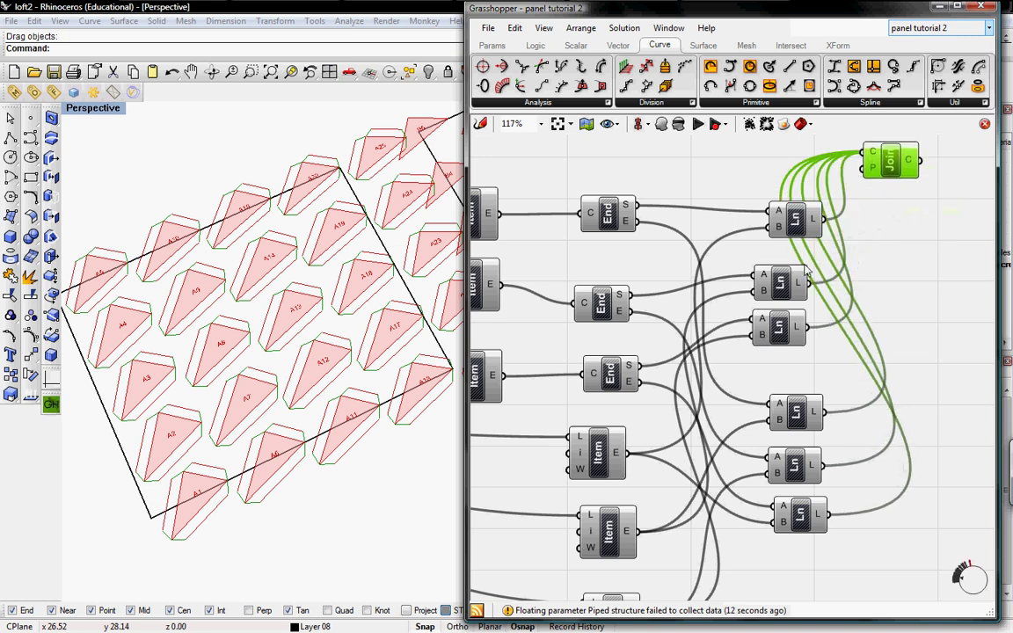
pyautogui.moveTo(801, 262); pyautogui.dragTo(875, 303, button='right')
pyautogui.click(548, 254)
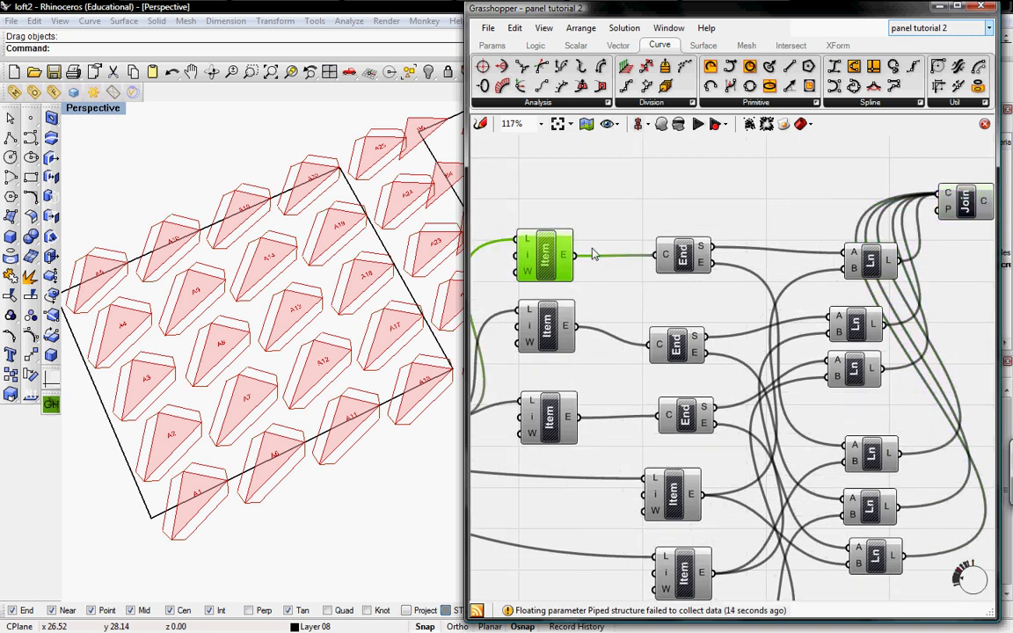
pyautogui.moveTo(584, 258); pyautogui.dragTo(573, 327)
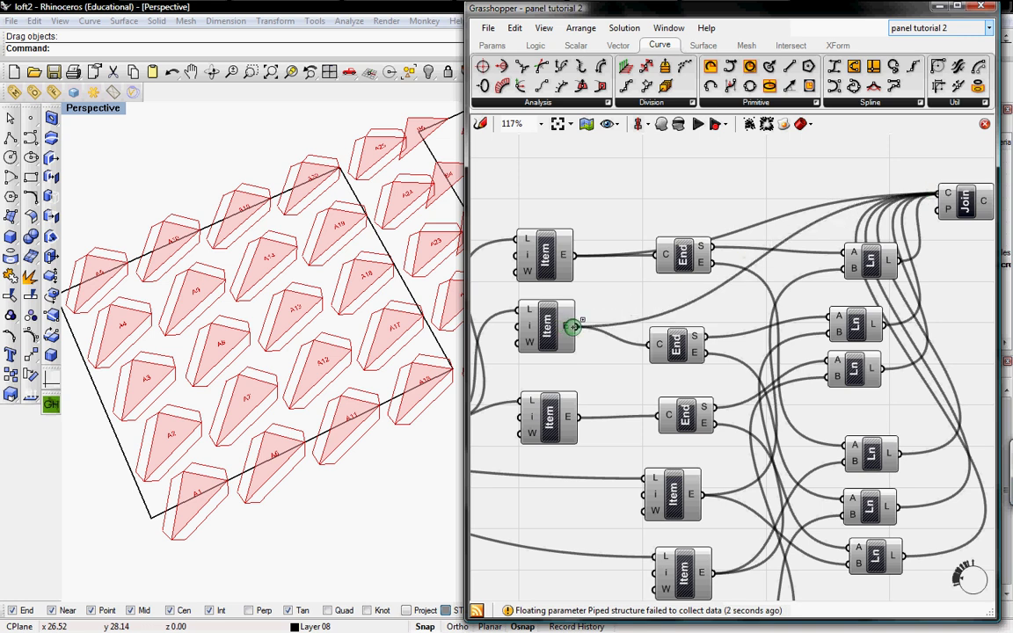
pyautogui.moveTo(760, 282); pyautogui.dragTo(934, 188)
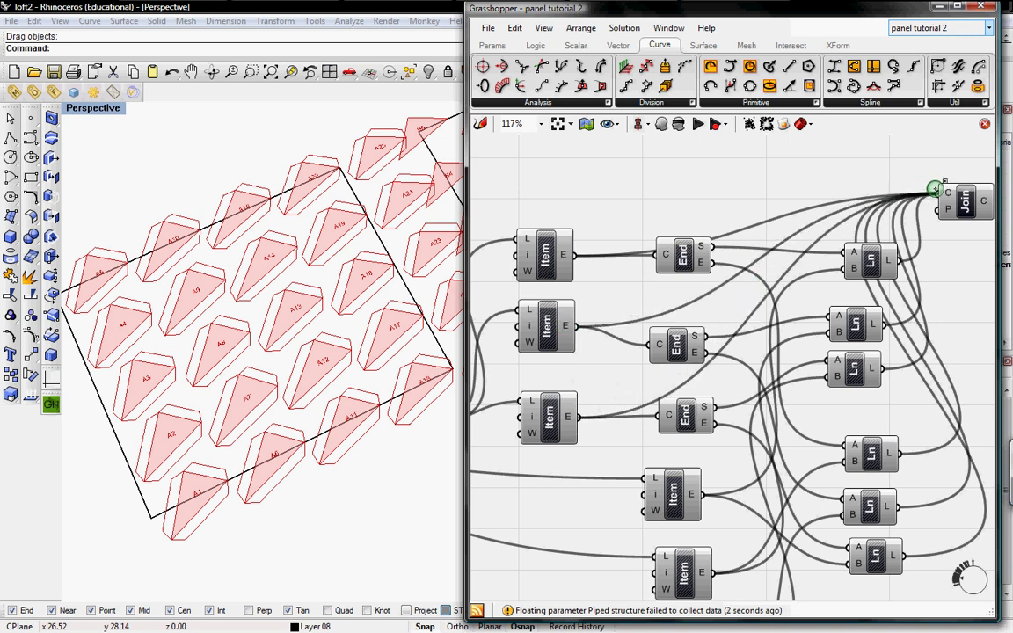
# - Move the Join component farther out beyond the Lines, roughly level with the upper ones
pyautogui.moveTo(828, 256); pyautogui.dragTo(703, 268, button='right')
pyautogui.click(857, 222)
pyautogui.moveTo(843, 301); pyautogui.dragTo(799, 243, button='right')
pyautogui.moveTo(796, 173); pyautogui.dragTo(892, 256)
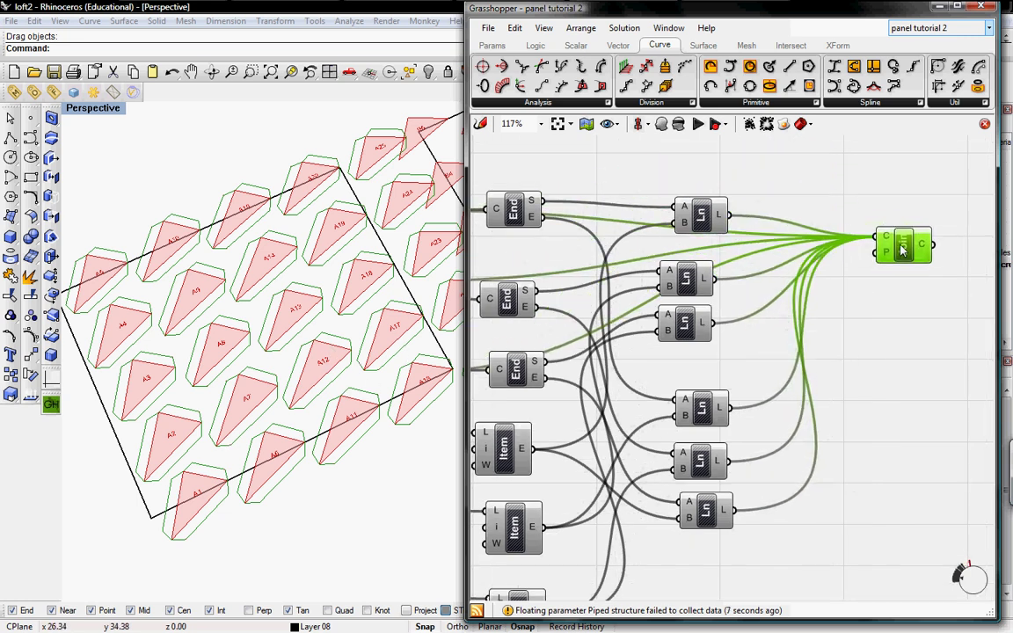
# - Add a Receiver beyond the Join component
pyautogui.moveTo(862, 281); pyautogui.dragTo(773, 258, button='right')
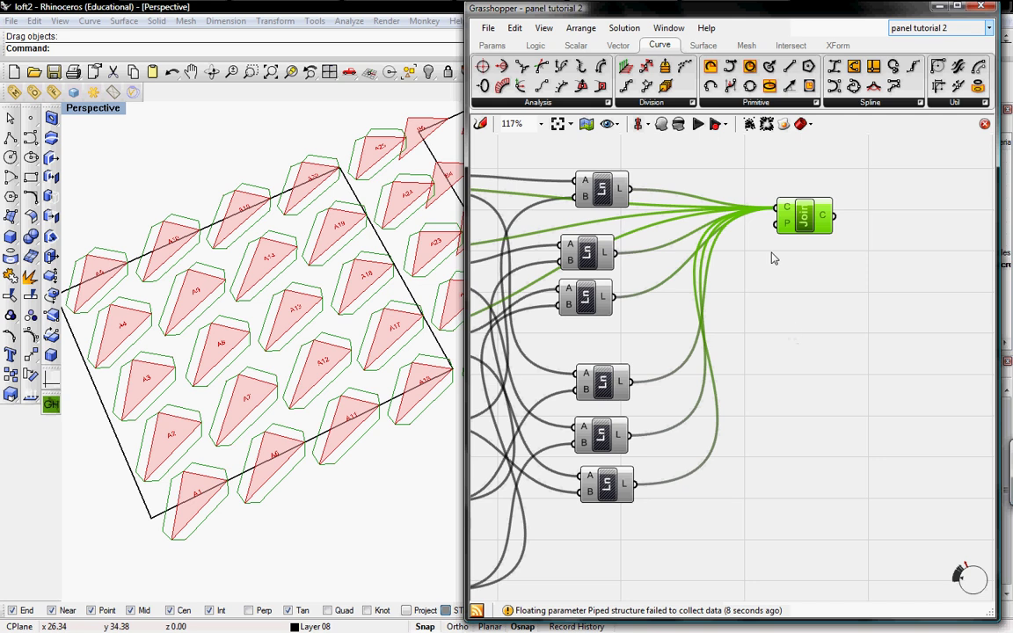
pyautogui.click(494, 45)
pyautogui.moveTo(955, 251); pyautogui.dragTo(958, 253)
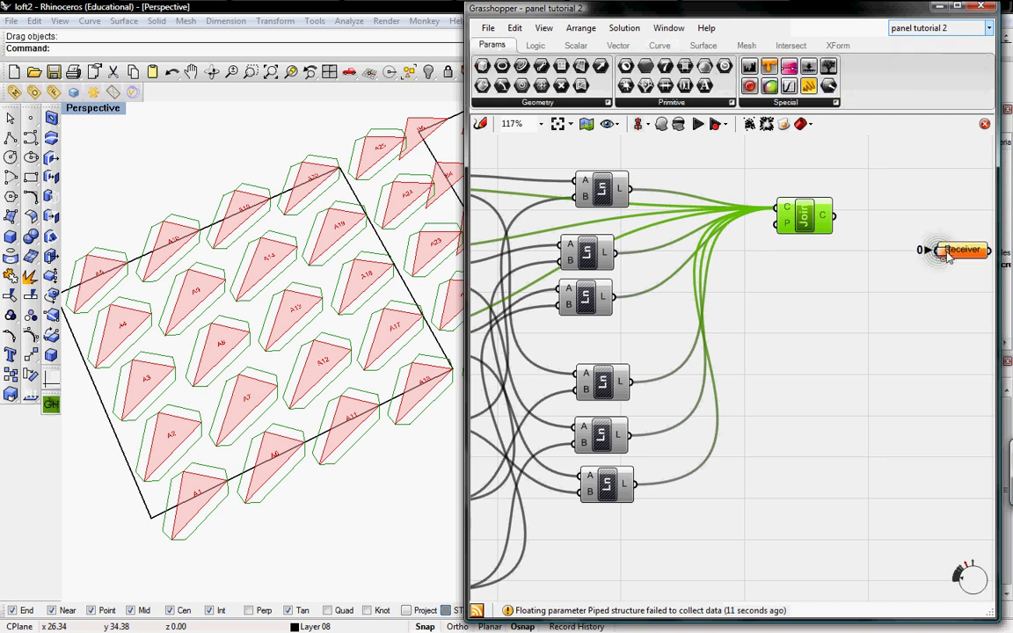
pyautogui.moveTo(958, 253); pyautogui.dragTo(772, 265, button='right')
pyautogui.scroll(2, 690, 197)
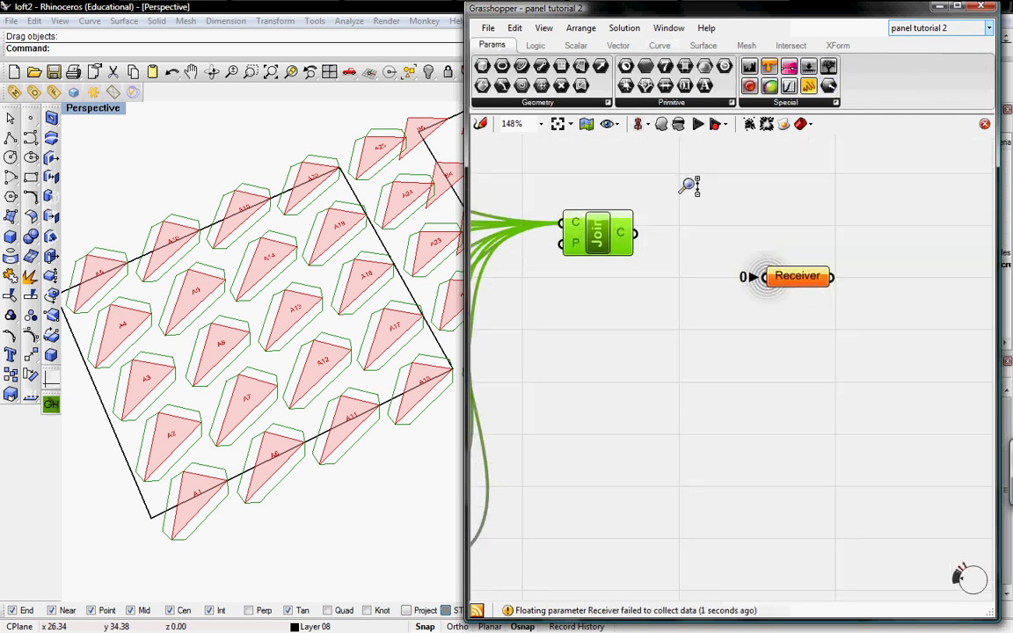
# - Add a Curve parameter named "cut tabs" and wire the Join's output through the Receiver into it
pyautogui.click(523, 101)
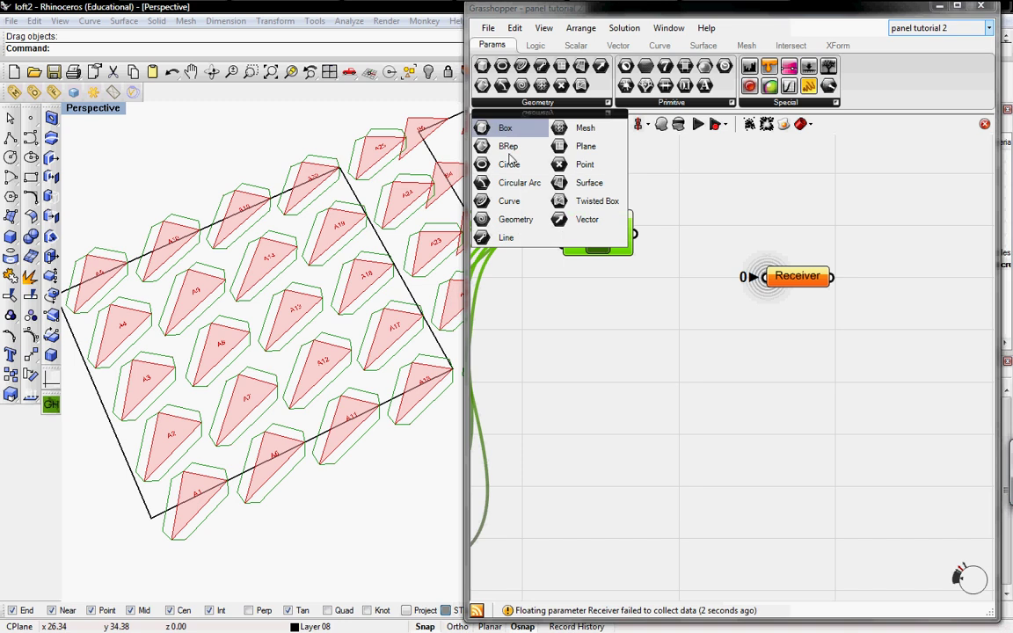
pyautogui.click(505, 201)
pyautogui.click(905, 292)
pyautogui.rightClick(881, 291)
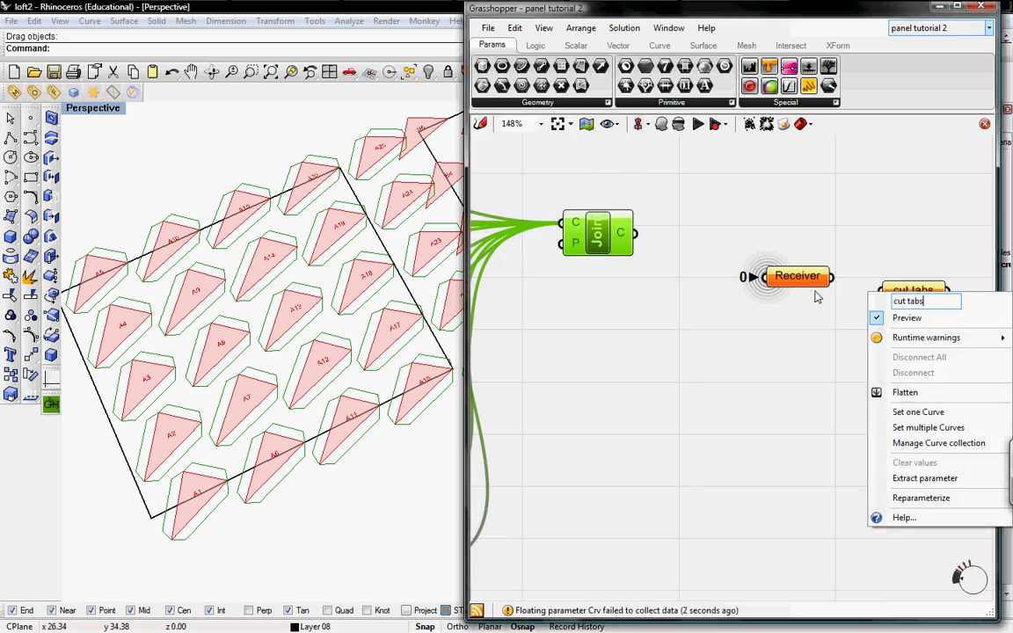
pyautogui.click(870, 267)
pyautogui.moveTo(761, 275); pyautogui.dragTo(633, 232)
pyautogui.rightClick(602, 231)
# - Add a second Join Curves component beneath Offset and connect Explode's E output to its C input
pyautogui.moveTo(599, 372); pyautogui.dragTo(686, 317, button='right')
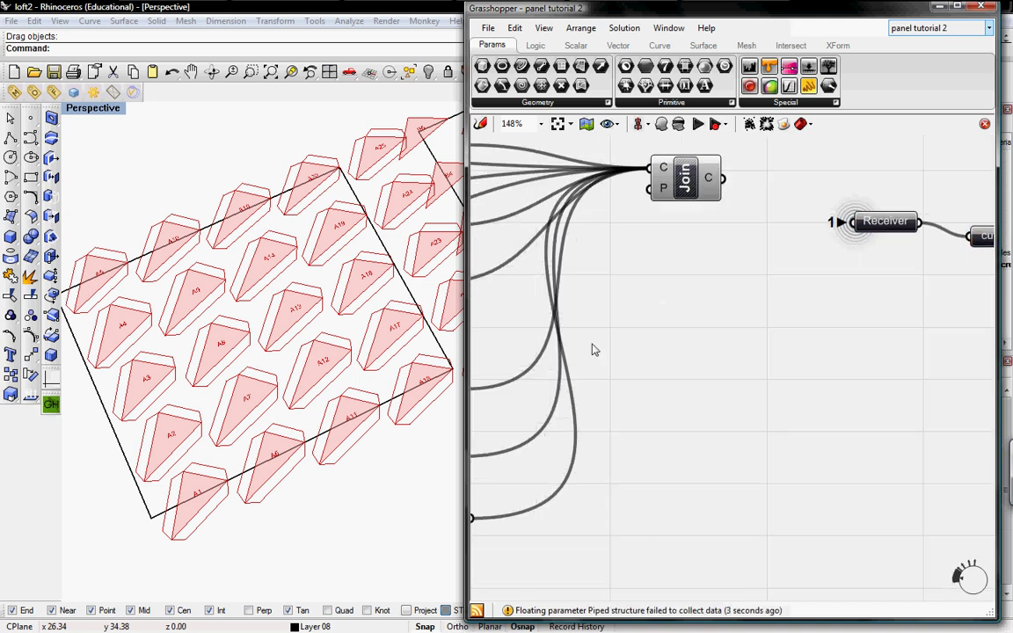
pyautogui.moveTo(594, 350); pyautogui.dragTo(770, 334, button='right')
pyautogui.scroll(-4, 637, 321)
pyautogui.moveTo(669, 396); pyautogui.dragTo(776, 387, button='right')
pyautogui.moveTo(578, 358); pyautogui.dragTo(835, 356, button='right')
pyautogui.moveTo(561, 343); pyautogui.dragTo(638, 344, button='right')
pyautogui.moveTo(728, 341); pyautogui.dragTo(690, 346, button='right')
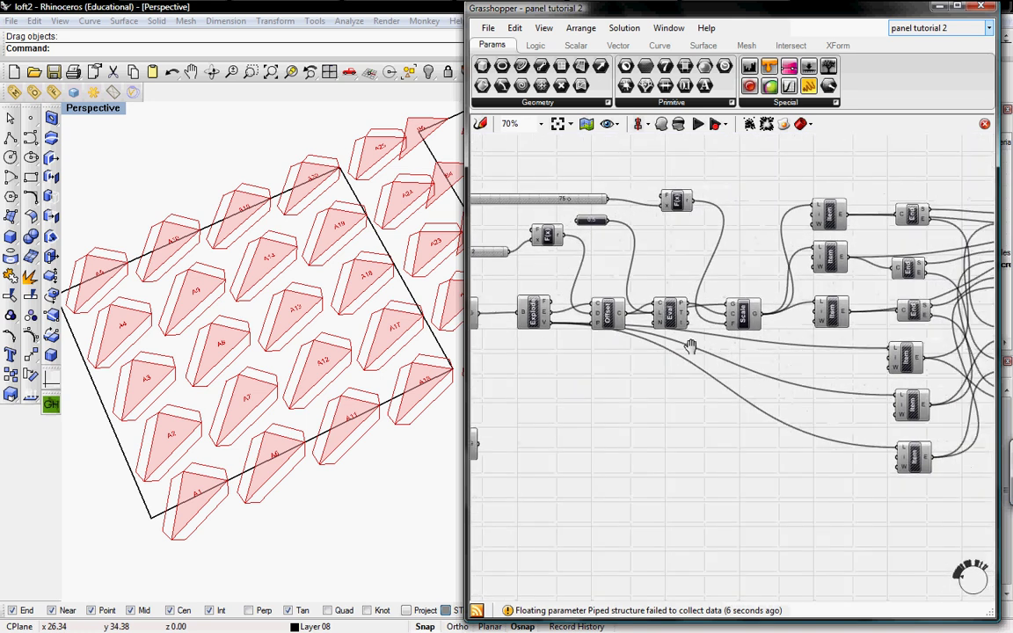
pyautogui.scroll(3, 576, 319)
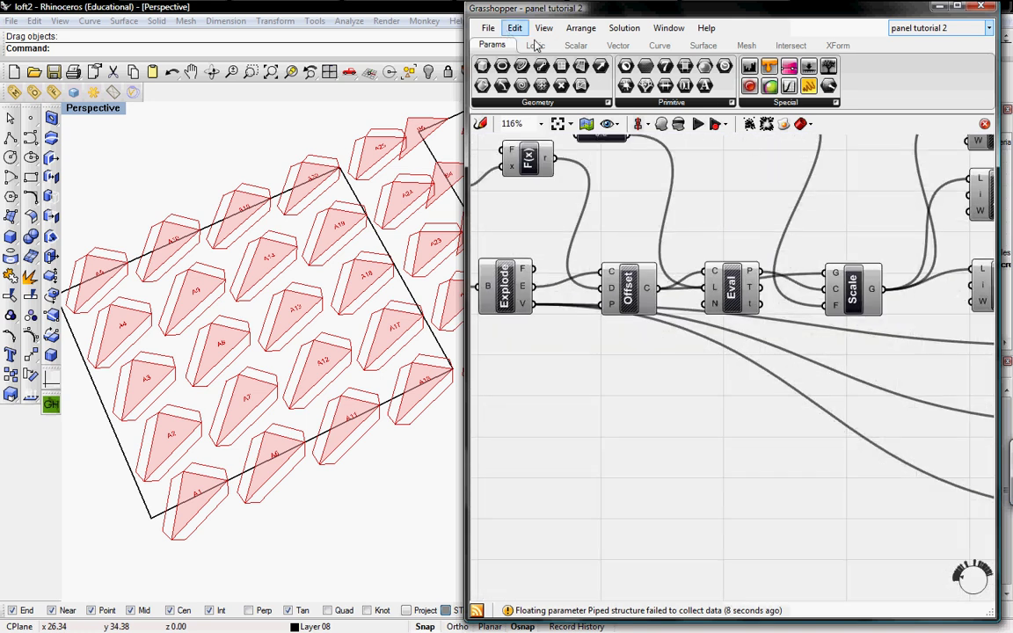
pyautogui.click(651, 47)
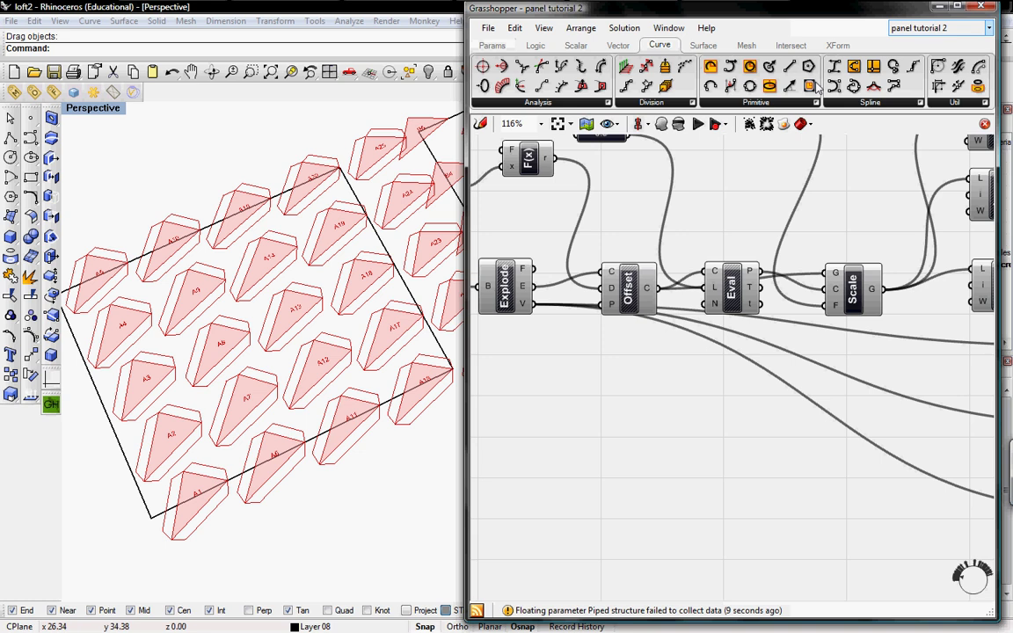
pyautogui.click(974, 105)
pyautogui.moveTo(931, 185); pyautogui.dragTo(602, 389)
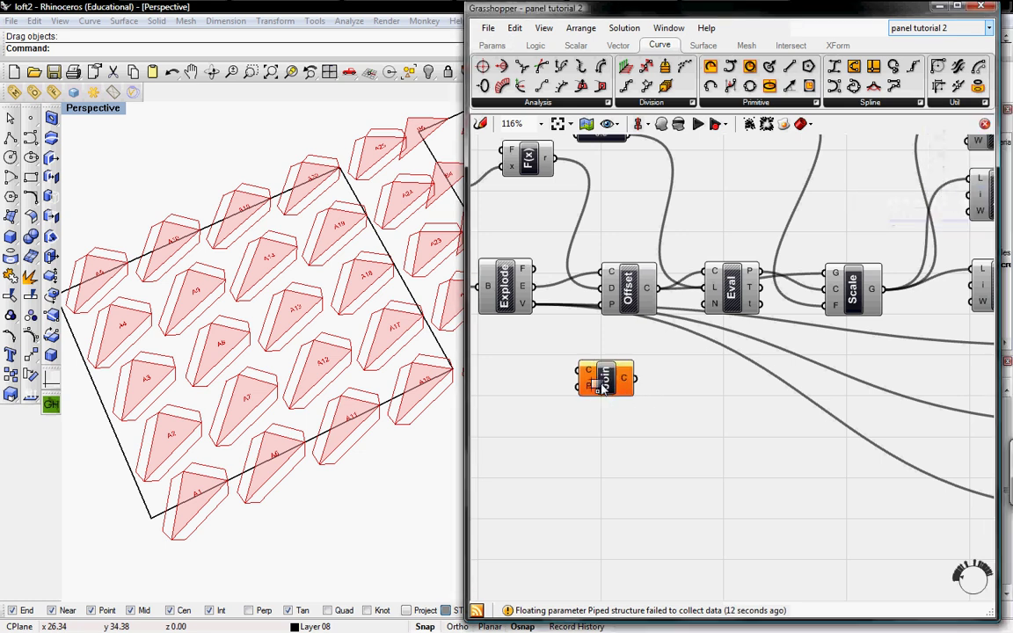
pyautogui.moveTo(533, 285); pyautogui.dragTo(581, 370)
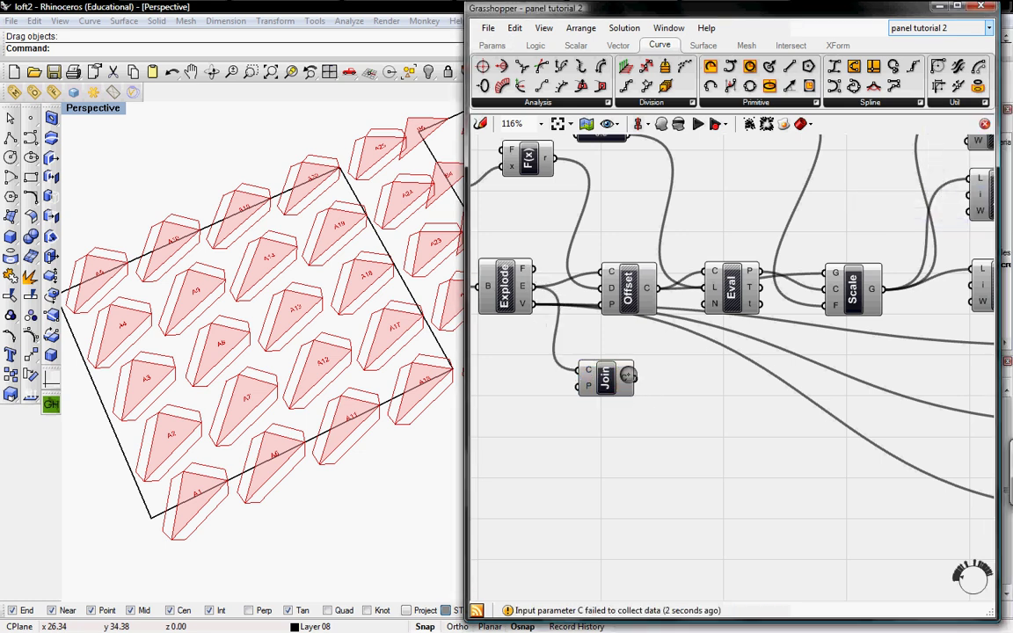
# - Add a Receiver and a Curve parameter named "score lines", and wire the second Join's output through the Receiver into it
pyautogui.click(488, 47)
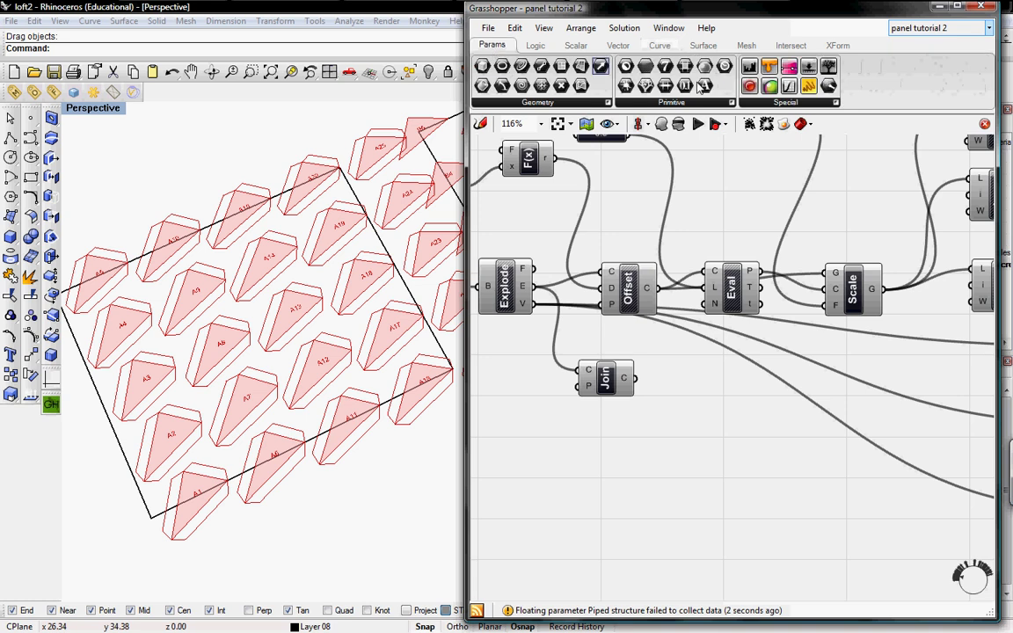
pyautogui.moveTo(799, 384); pyautogui.dragTo(790, 397)
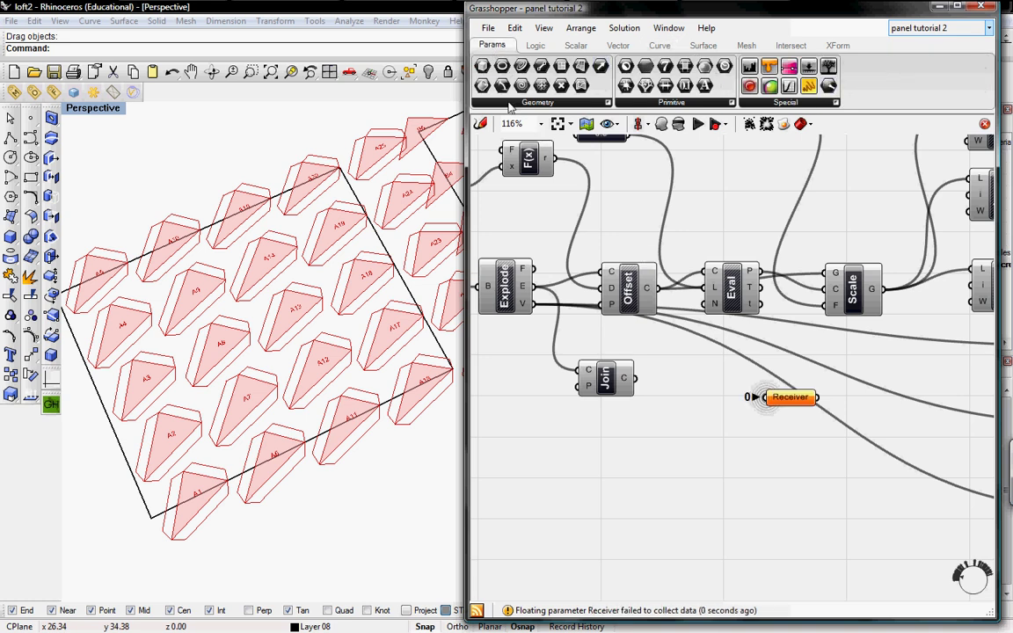
pyautogui.click(538, 102)
pyautogui.moveTo(514, 213); pyautogui.dragTo(914, 402)
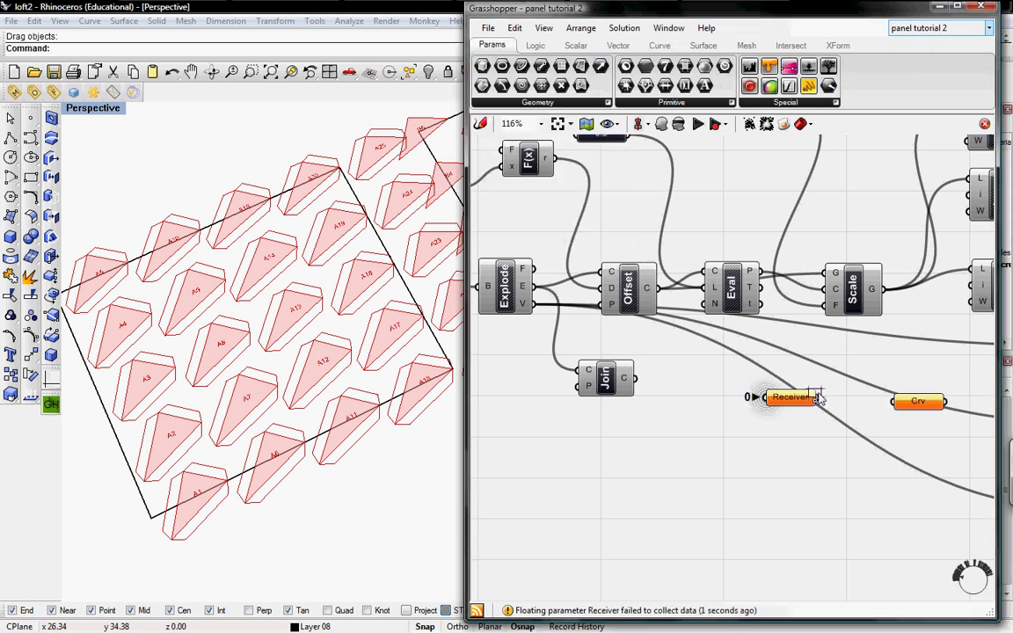
pyautogui.rightClick(918, 401)
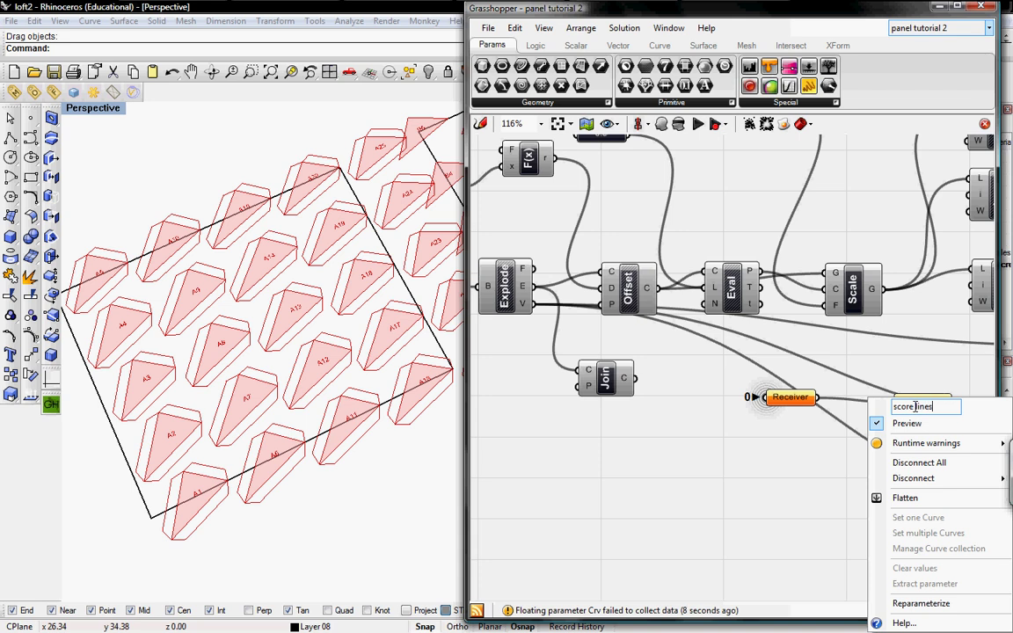
pyautogui.click(890, 373)
pyautogui.moveTo(762, 400); pyautogui.dragTo(654, 383)
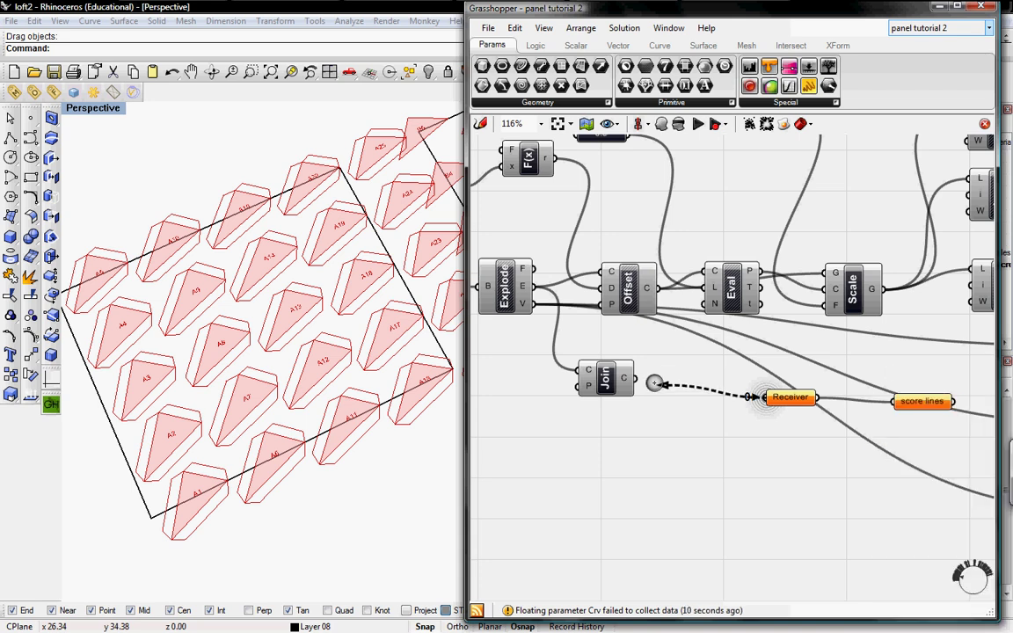
# - Turn off the preview of the second Join and of the Scale component
pyautogui.moveTo(690, 410); pyautogui.dragTo(651, 408, button='right')
pyautogui.rightClick(565, 372)
pyautogui.rightClick(567, 367)
pyautogui.click(583, 391)
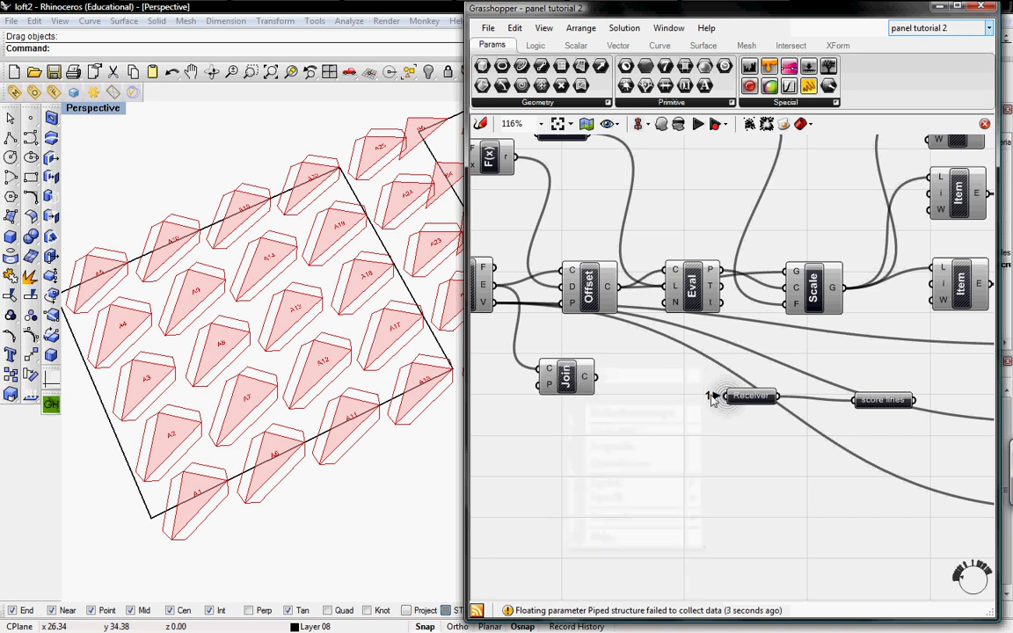
pyautogui.click(881, 402)
pyautogui.moveTo(912, 444); pyautogui.dragTo(528, 340)
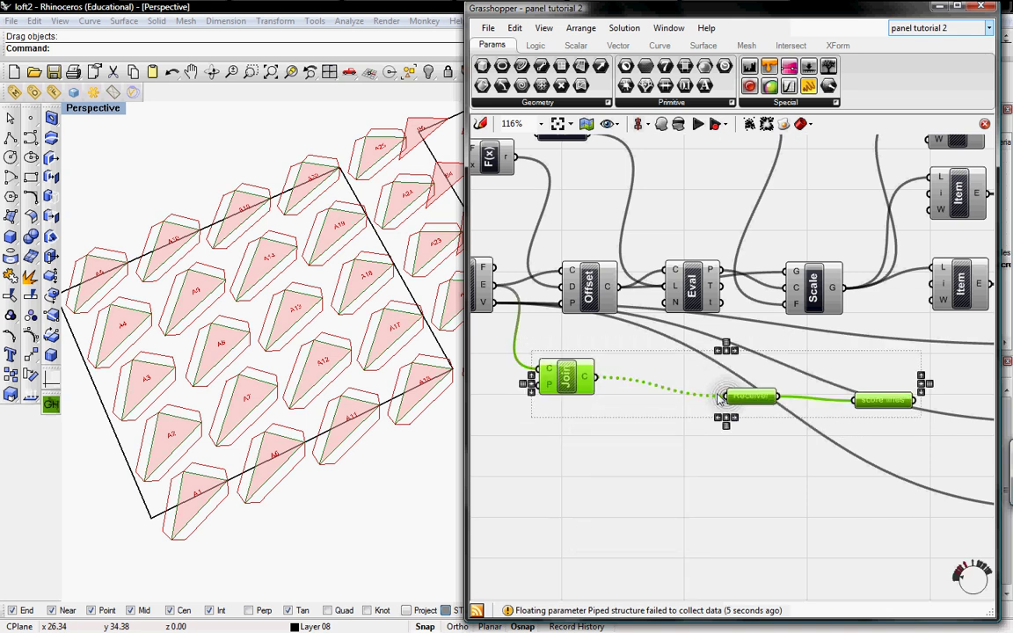
pyautogui.rightClick(810, 290)
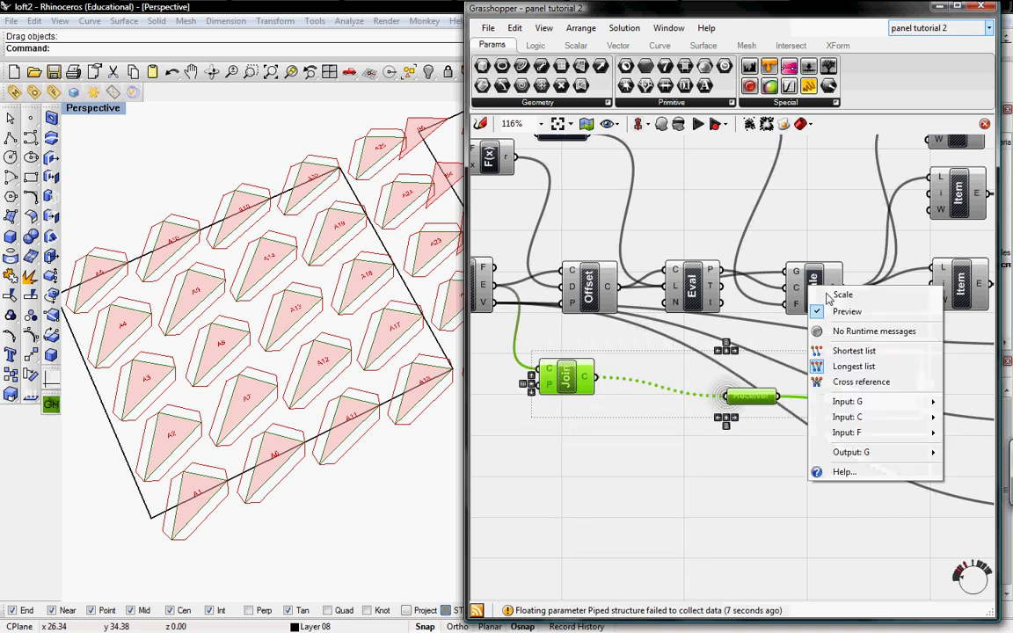
pyautogui.click(830, 310)
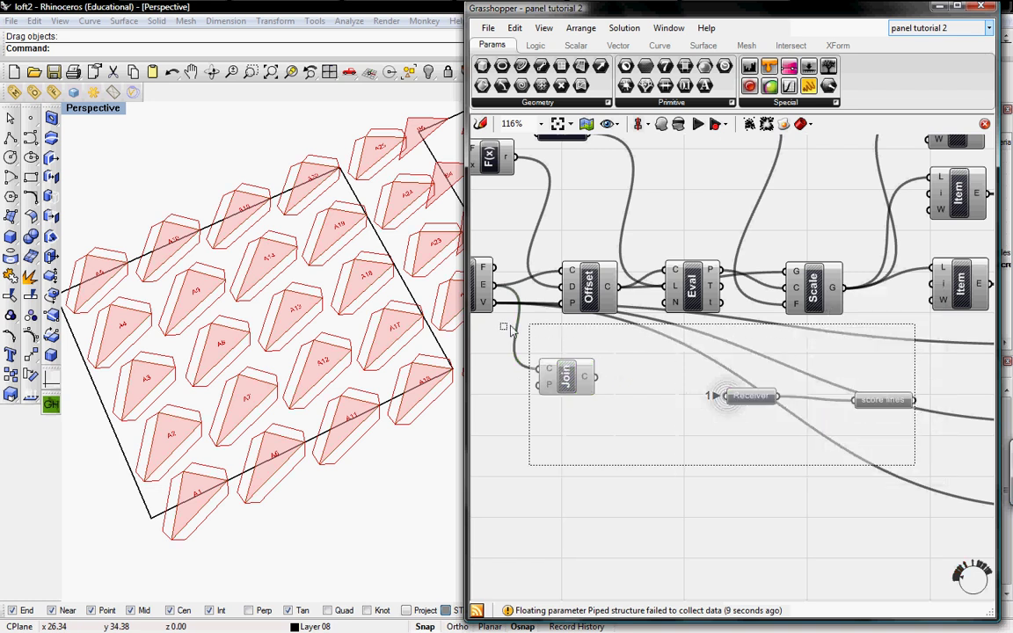
# - Move the second Join with its Receiver and "score lines" parameter to just beneath the first Join
pyautogui.scroll(-3, 673, 433)
pyautogui.scroll(-3, 673, 433)
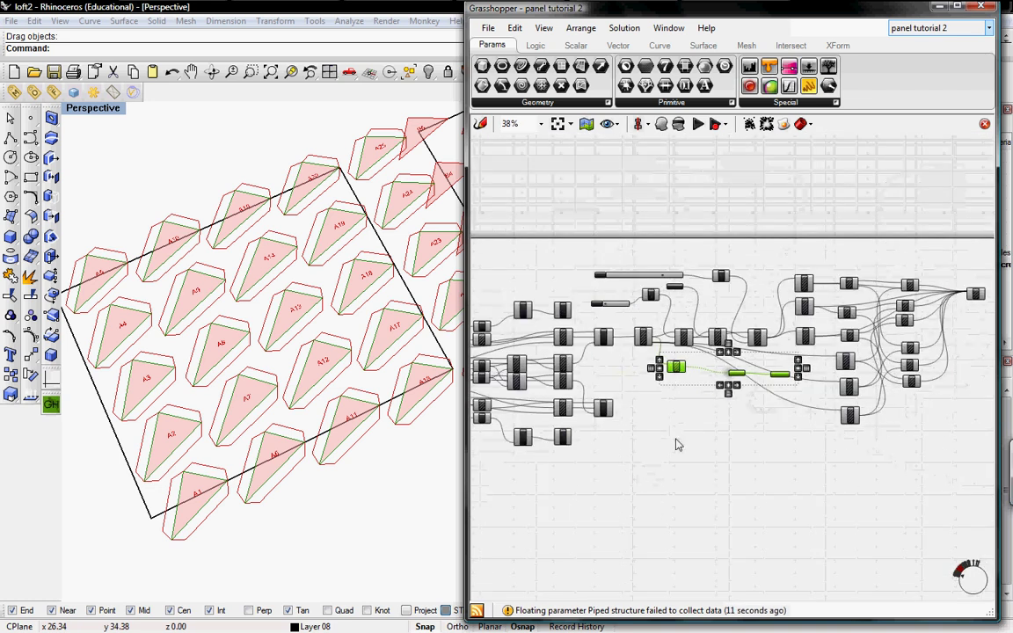
pyautogui.moveTo(676, 368); pyautogui.dragTo(984, 325)
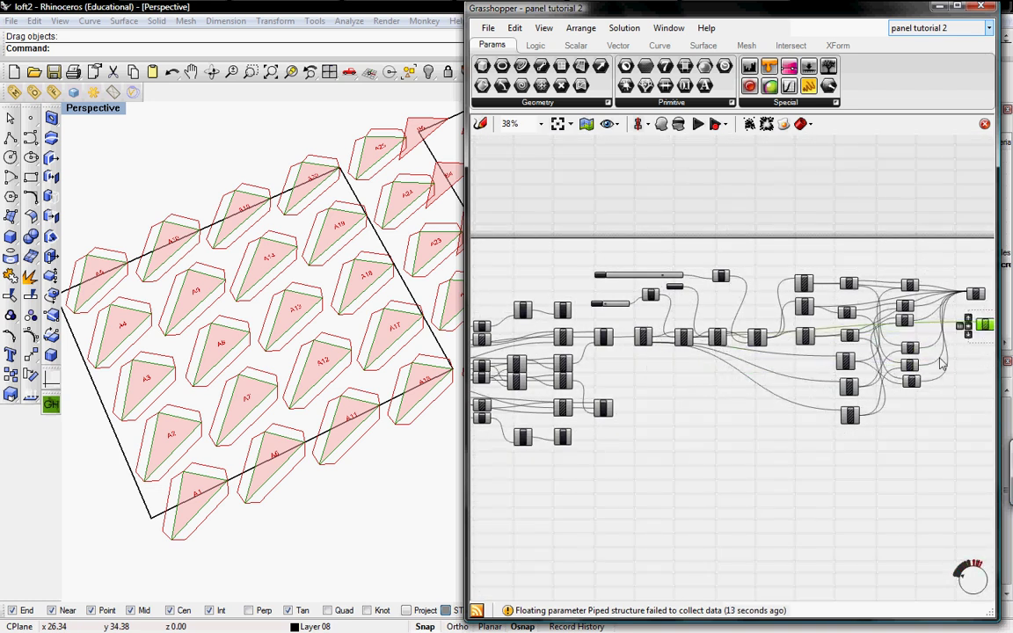
# - Stack the three vertex List Items directly beneath the three scaled-edge List Items in one column
pyautogui.moveTo(928, 377); pyautogui.dragTo(761, 378, button='right')
pyautogui.scroll(3, 563, 408)
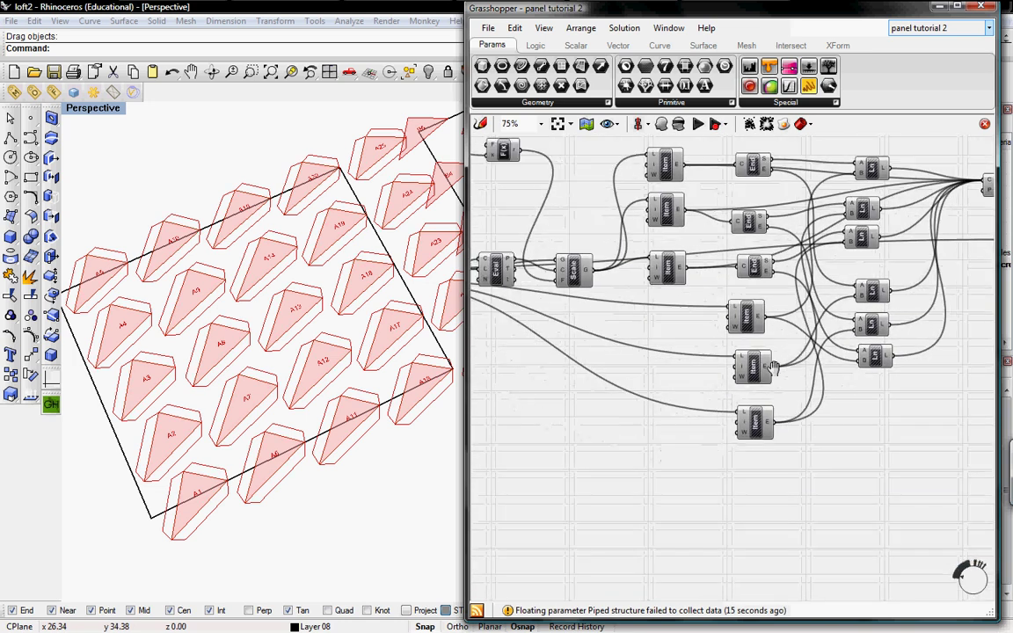
pyautogui.moveTo(837, 452); pyautogui.dragTo(693, 308)
pyautogui.moveTo(732, 357); pyautogui.dragTo(761, 423, button='right')
pyautogui.click(777, 506)
pyautogui.moveTo(779, 494); pyautogui.dragTo(685, 200)
pyautogui.moveTo(735, 497); pyautogui.dragTo(733, 356)
# - Shift the End, Line and Join components closer to the List Item column to compact the layout
pyautogui.moveTo(849, 366); pyautogui.dragTo(721, 467, button='right')
pyautogui.click(742, 510)
pyautogui.moveTo(821, 548); pyautogui.dragTo(766, 292)
pyautogui.moveTo(808, 334); pyautogui.dragTo(795, 252)
pyautogui.moveTo(859, 418); pyautogui.dragTo(745, 413, button='right')
pyautogui.click(794, 420)
pyautogui.moveTo(826, 400); pyautogui.dragTo(769, 430)
pyautogui.moveTo(839, 335); pyautogui.dragTo(798, 380)
pyautogui.scroll(-5, 725, 417)
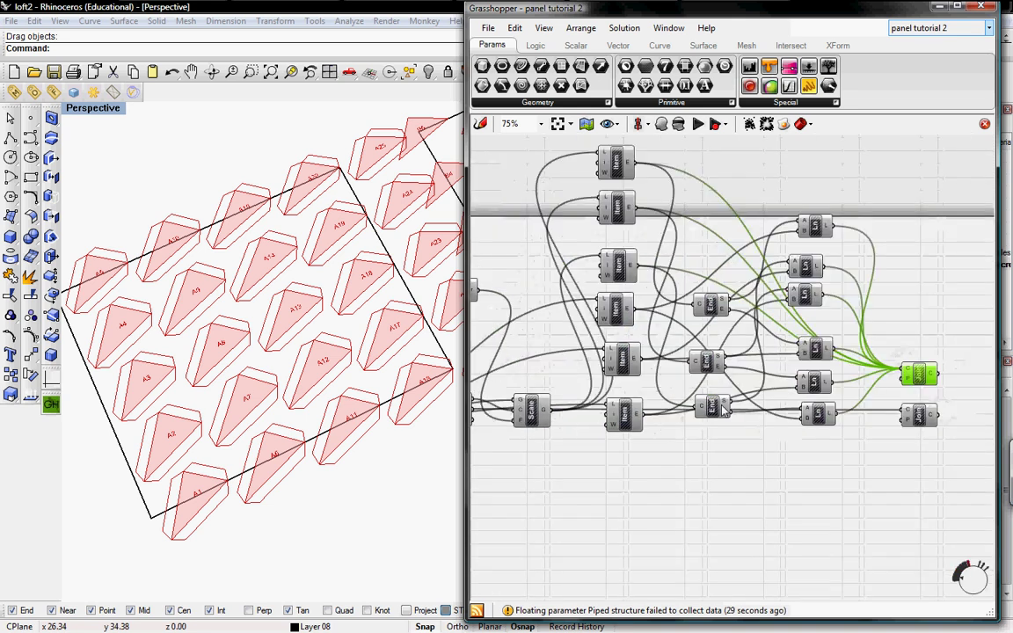
# - Duplicate the chain from Explode through the Joins alongside the second Orient, and connect that Orient's geometry to the copied Explode
pyautogui.moveTo(726, 417); pyautogui.dragTo(863, 418, button='right')
pyautogui.moveTo(930, 427); pyautogui.dragTo(740, 272)
pyautogui.scroll(5, 712, 365)
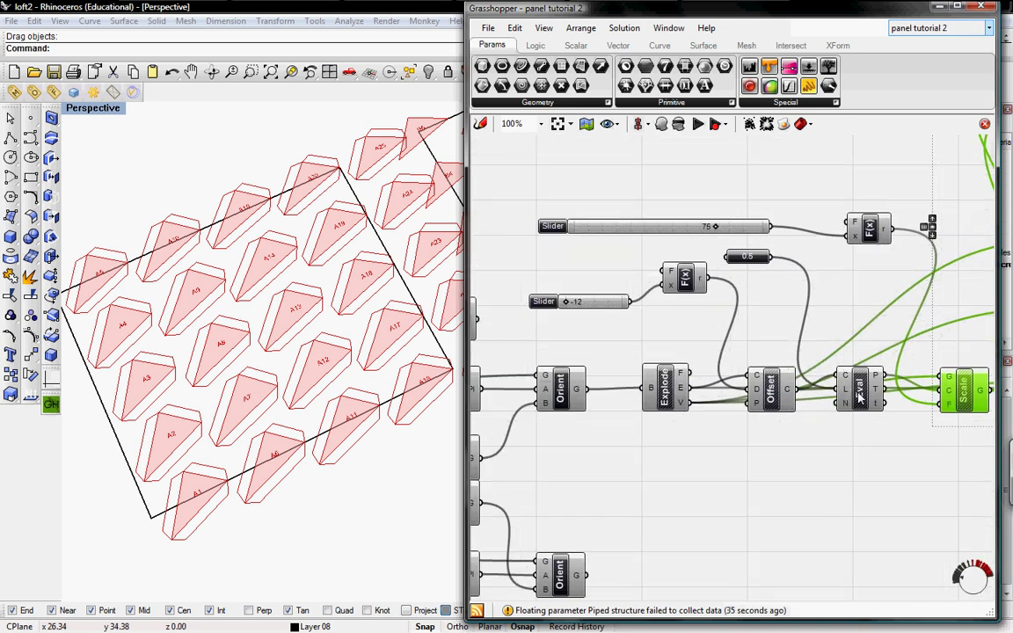
pyautogui.keyDown('shift'); pyautogui.click(851, 393); pyautogui.keyUp('shift')
pyautogui.keyDown('shift'); pyautogui.click(770, 397); pyautogui.keyUp('shift')
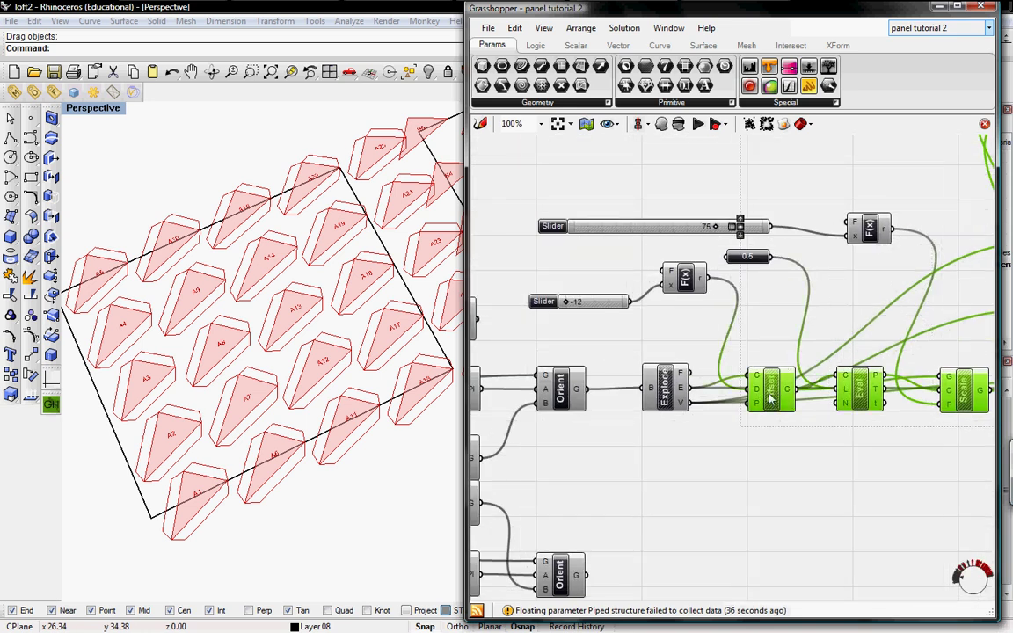
pyautogui.keyDown('shift'); pyautogui.click(664, 387); pyautogui.keyUp('shift')
pyautogui.moveTo(666, 490); pyautogui.dragTo(698, 366, button='right')
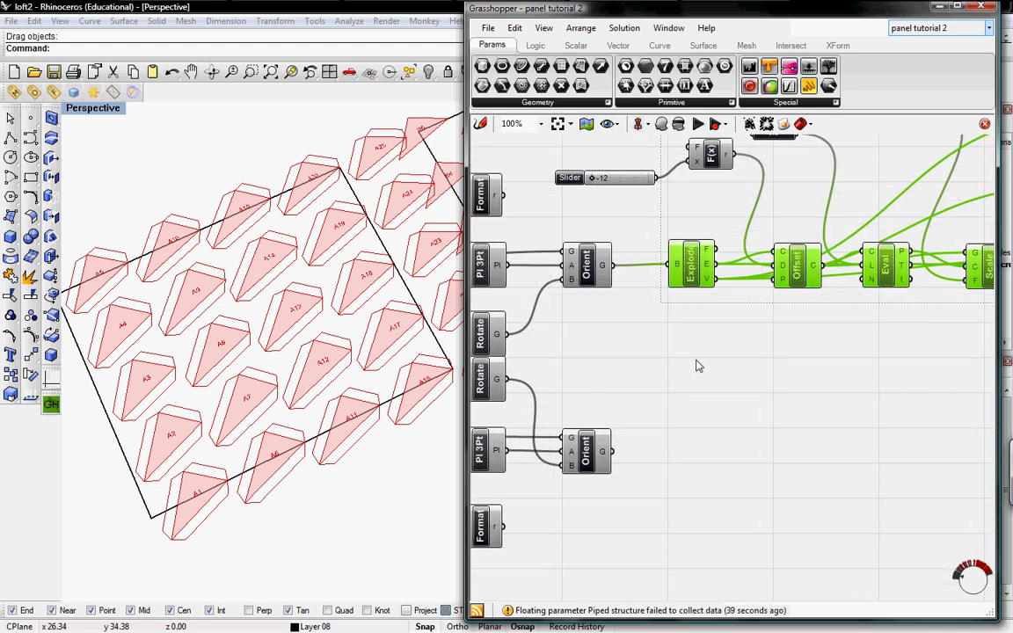
pyautogui.hotkey('ctrl', 'v')
pyautogui.moveTo(700, 314); pyautogui.dragTo(701, 460)
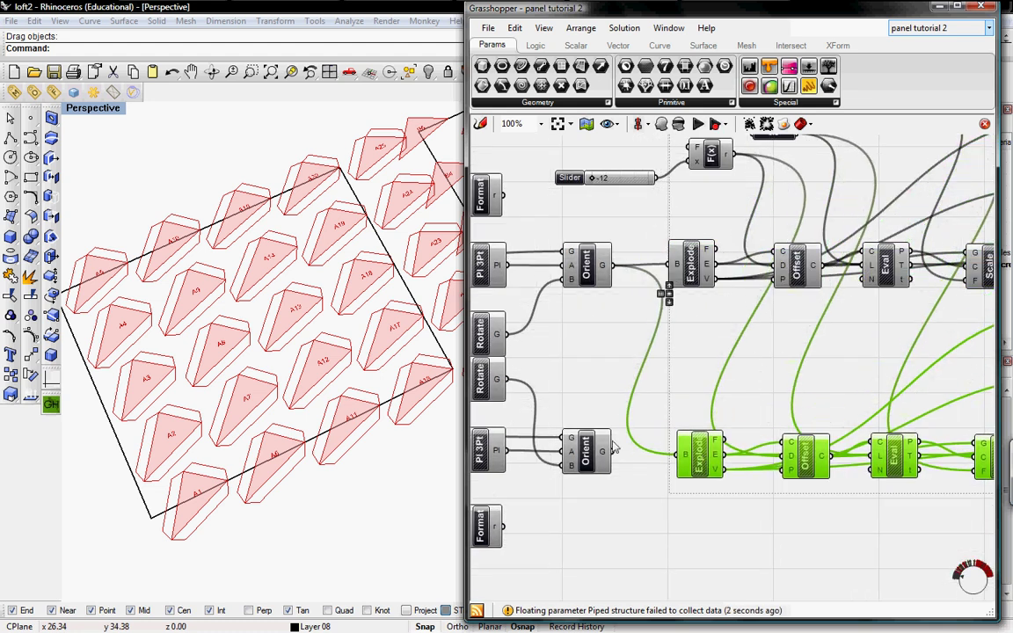
pyautogui.moveTo(613, 451); pyautogui.dragTo(681, 455)
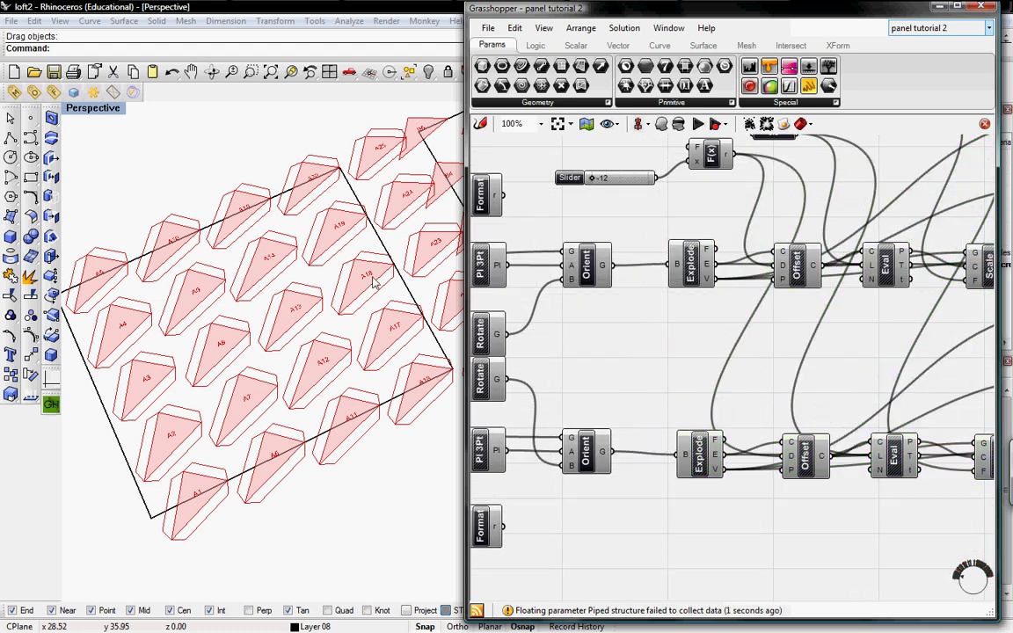
# - Move the copied List Items out of the original cluster into a column running down from the copied Scale component
pyautogui.moveTo(747, 423); pyautogui.dragTo(610, 443, button='right')
pyautogui.moveTo(890, 416); pyautogui.dragTo(660, 399, button='right')
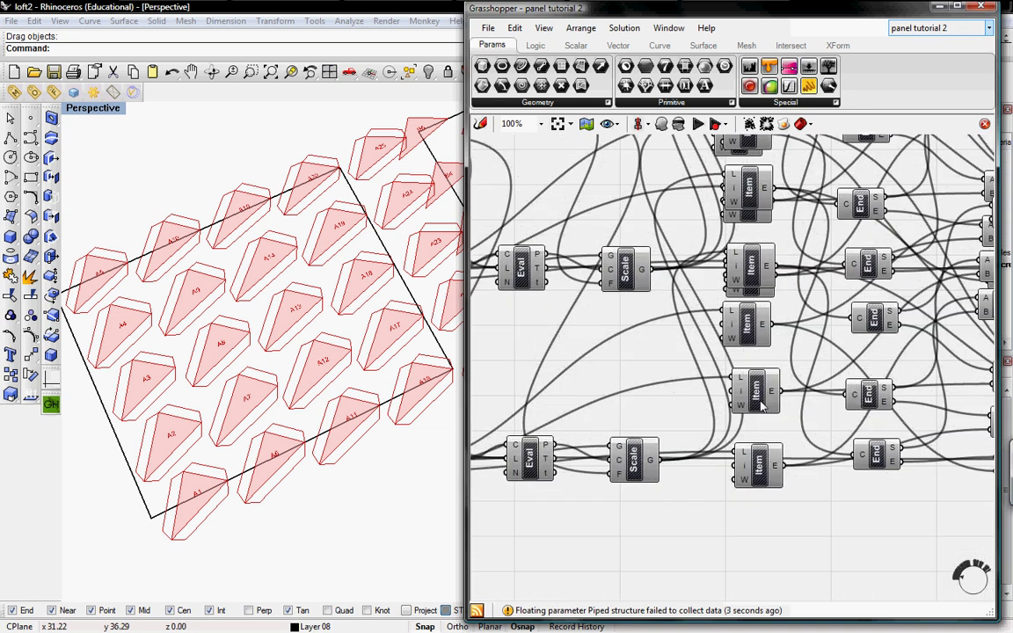
pyautogui.scroll(-2, 749, 335)
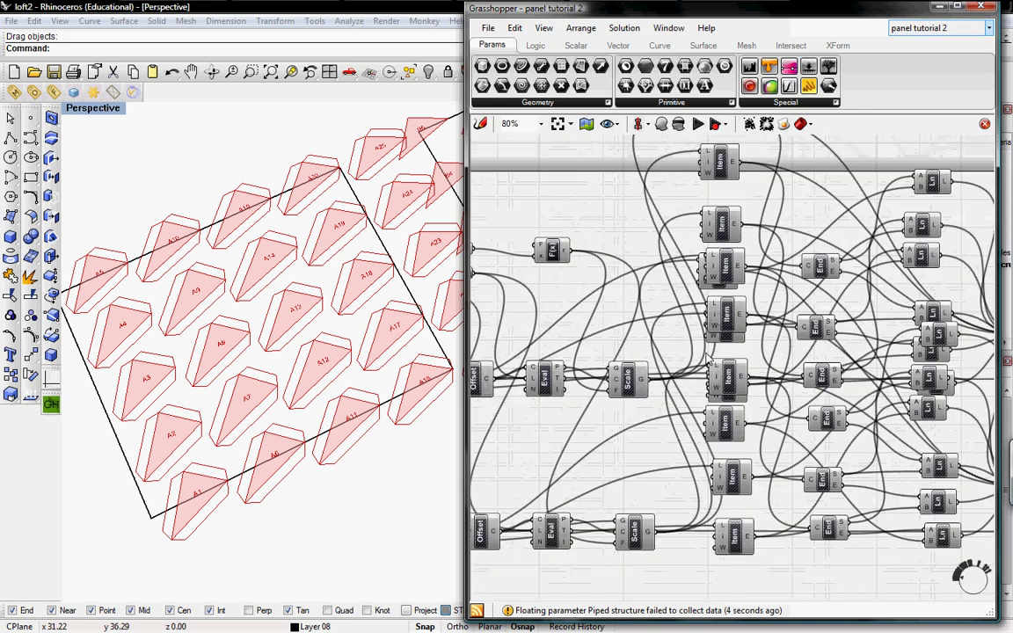
pyautogui.moveTo(727, 422); pyautogui.dragTo(732, 372, button='right')
pyautogui.moveTo(738, 429); pyautogui.dragTo(745, 540)
pyautogui.moveTo(733, 381); pyautogui.dragTo(742, 590)
pyautogui.moveTo(735, 331); pyautogui.dragTo(731, 446)
pyautogui.moveTo(718, 380); pyautogui.dragTo(726, 241, button='right')
pyautogui.moveTo(729, 316); pyautogui.dragTo(741, 492)
pyautogui.moveTo(716, 169); pyautogui.dragTo(713, 378, button='right')
pyautogui.moveTo(733, 292); pyautogui.dragTo(754, 494)
pyautogui.moveTo(750, 442); pyautogui.dragTo(721, 266, button='right')
pyautogui.moveTo(732, 325); pyautogui.dragTo(719, 565)
pyautogui.scroll(-3, 719, 309)
pyautogui.moveTo(728, 265); pyautogui.dragTo(720, 491)
# - Move the copied End components down beside the copied List Item column
pyautogui.moveTo(719, 290); pyautogui.dragTo(650, 176, button='right')
pyautogui.scroll(3, 694, 266)
pyautogui.moveTo(753, 494); pyautogui.dragTo(710, 507)
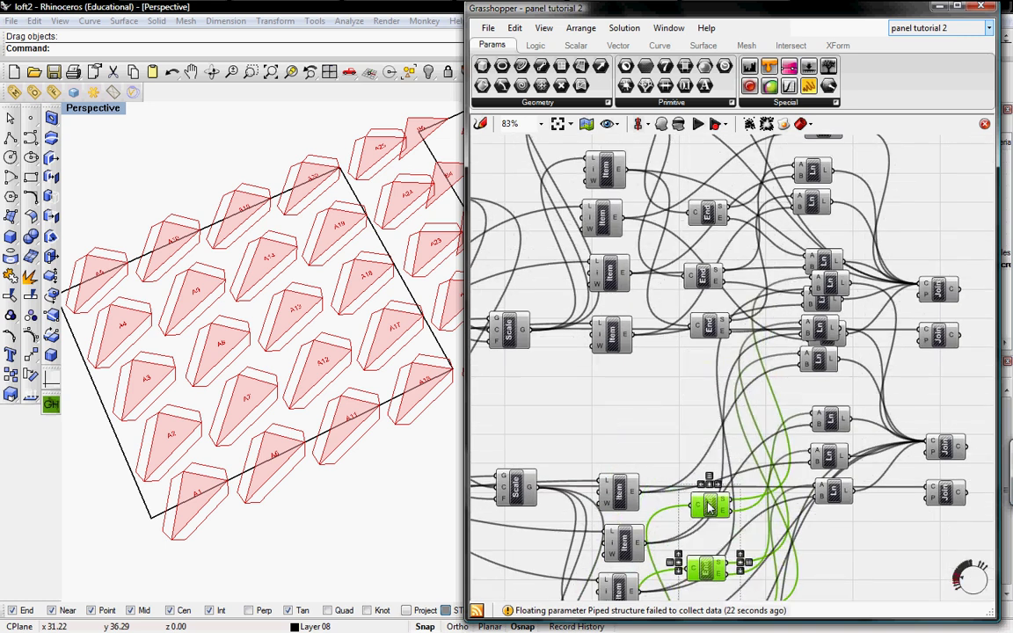
# - Move the copied Line components that overlap the original ones down beside the copied End components
pyautogui.moveTo(749, 397); pyautogui.dragTo(673, 382, button='right')
pyautogui.click(750, 342)
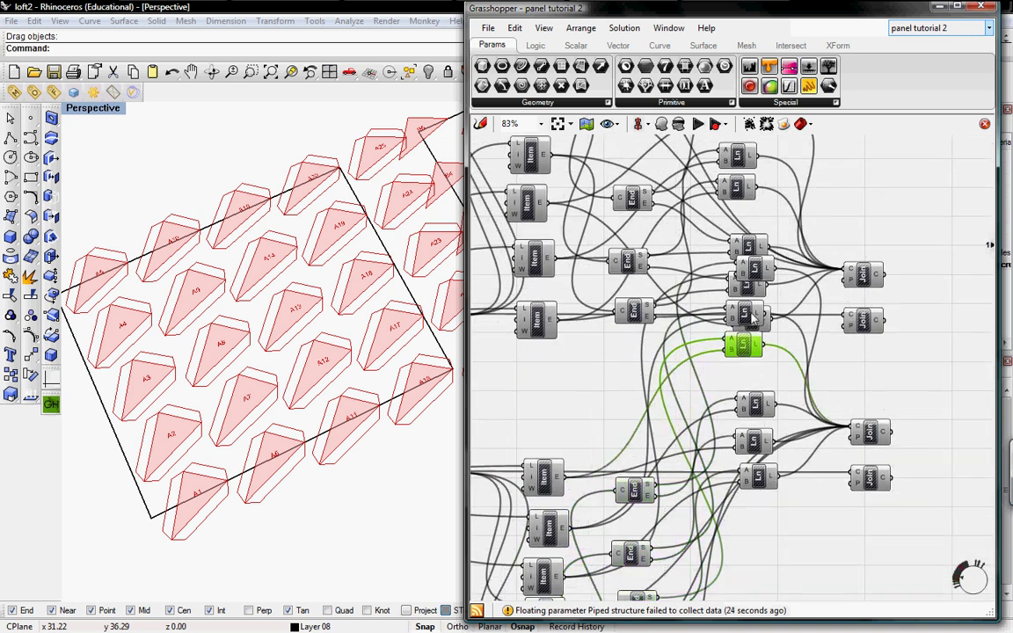
pyautogui.keyDown('shift'); pyautogui.click(752, 311); pyautogui.keyUp('shift')
pyautogui.keyDown('shift'); pyautogui.click(755, 274); pyautogui.keyUp('shift')
pyautogui.moveTo(756, 275)
pyautogui.mouseDown()
pyautogui.moveTo(766, 383)
pyautogui.moveTo(757, 292)
pyautogui.mouseUp()
pyautogui.keyDown('shift'); pyautogui.moveTo(750, 413); pyautogui.dragTo(758, 601); pyautogui.keyUp('shift')
# - Lower both copied Join components together to line up with the copied Line column
pyautogui.moveTo(753, 420); pyautogui.dragTo(640, 384, button='right')
pyautogui.moveTo(719, 371); pyautogui.dragTo(795, 466)
pyautogui.moveTo(758, 397); pyautogui.dragTo(755, 472)
# - Add the first copied Join to the "cut tabs" Receiver and the second copied Join to the "score lines" Receiver
pyautogui.moveTo(703, 383); pyautogui.dragTo(665, 396, button='right')
pyautogui.click(683, 405)
pyautogui.keyDown('shift'); pyautogui.moveTo(599, 480); pyautogui.dragTo(708, 218); pyautogui.keyUp('shift')
pyautogui.keyDown('shift'); pyautogui.moveTo(744, 275); pyautogui.dragTo(607, 525); pyautogui.keyUp('shift')
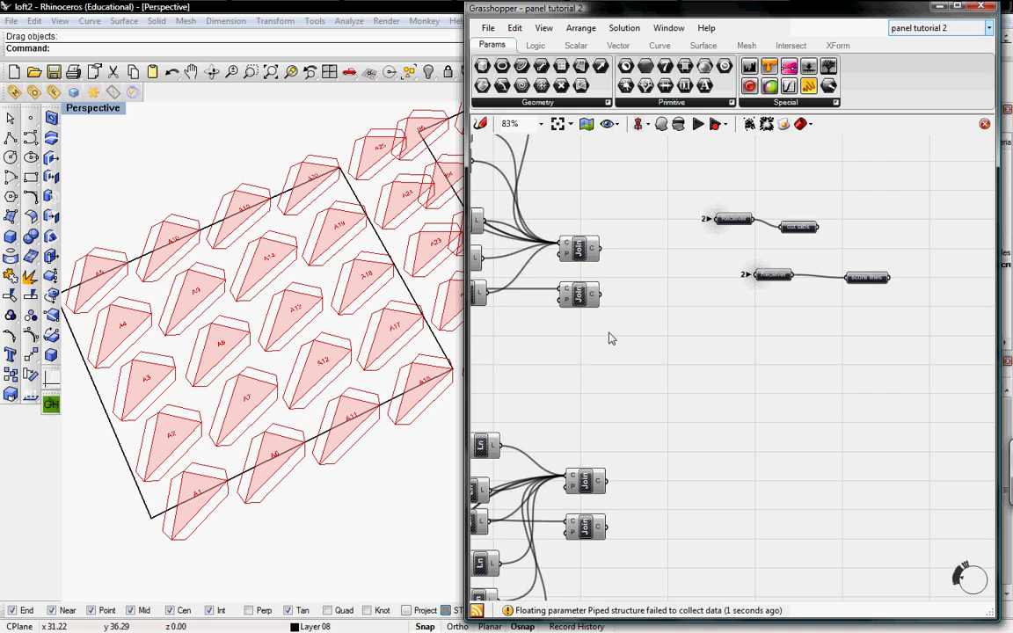
# - Move the "cut tabs" and "score lines" parameters with their Receivers from the definition's end back to just above the Loft component
pyautogui.scroll(-5, 233, 321)
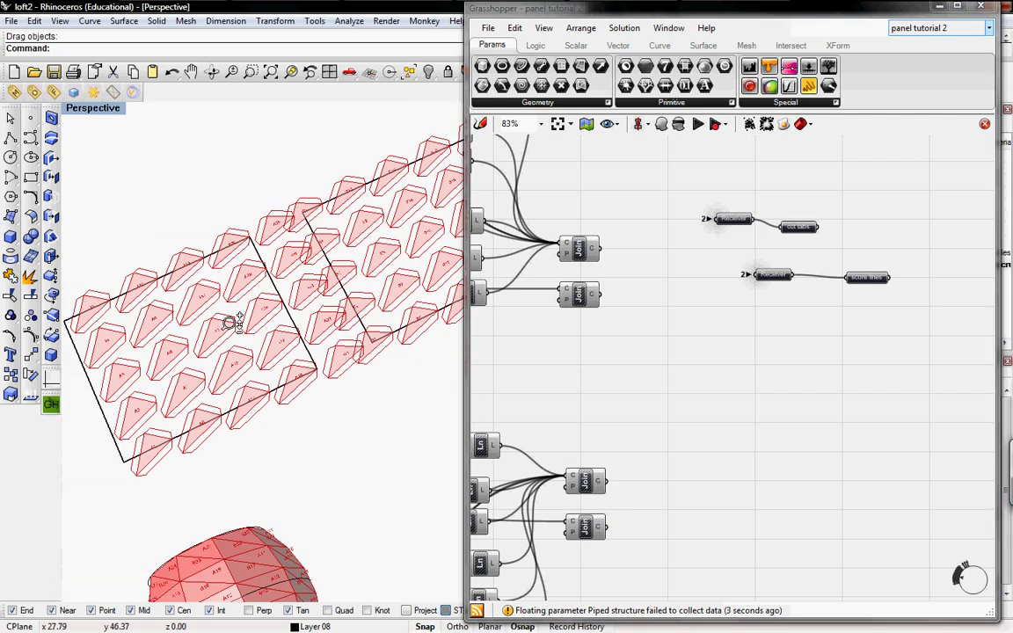
pyautogui.scroll(3, 233, 322)
pyautogui.moveTo(906, 333); pyautogui.dragTo(738, 245)
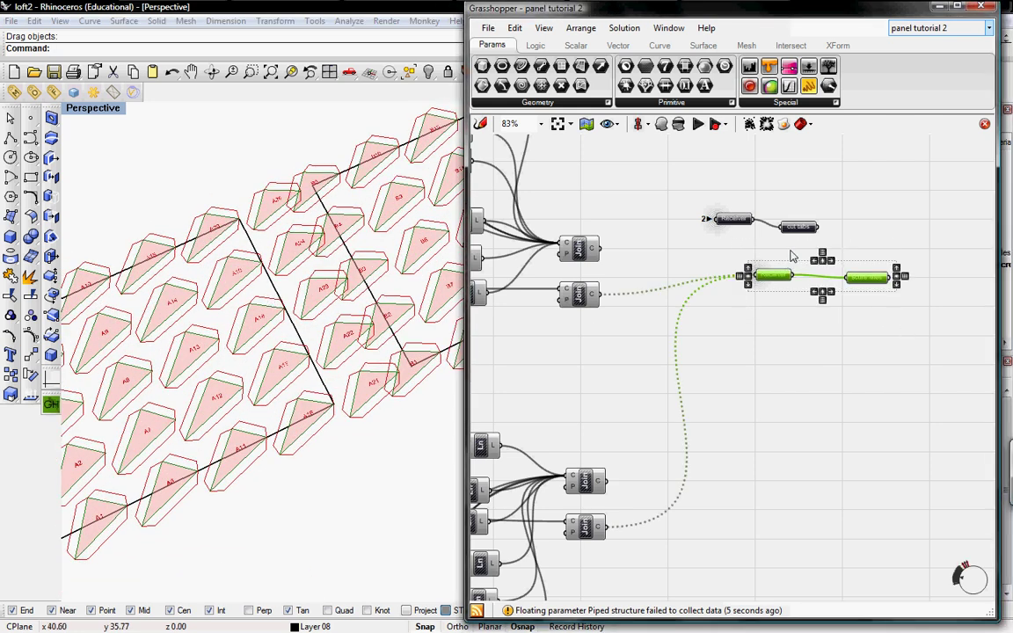
pyautogui.moveTo(948, 309); pyautogui.dragTo(679, 165)
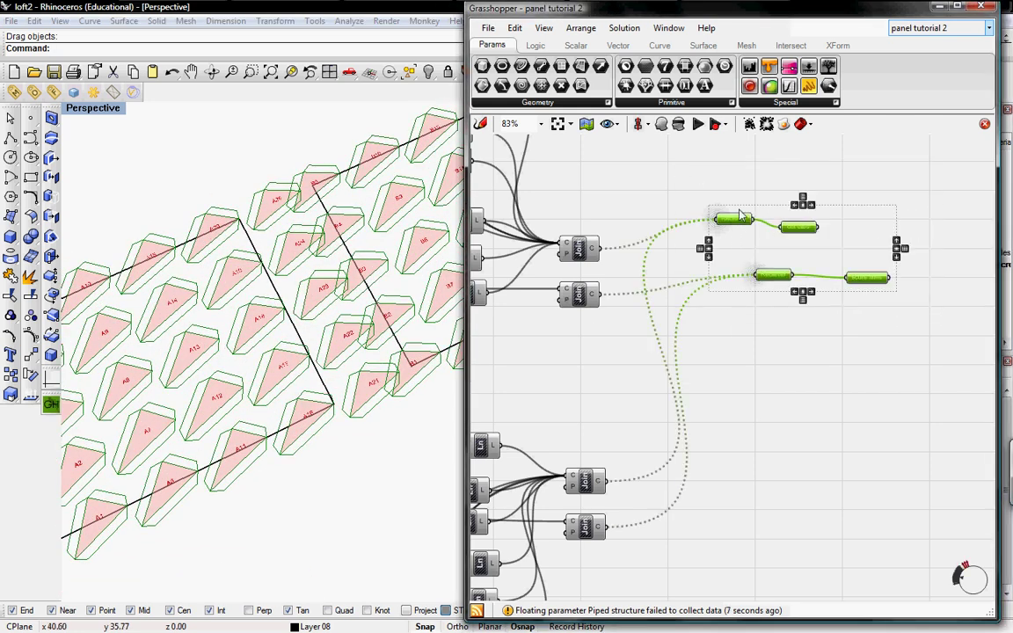
pyautogui.scroll(-5, 730, 264)
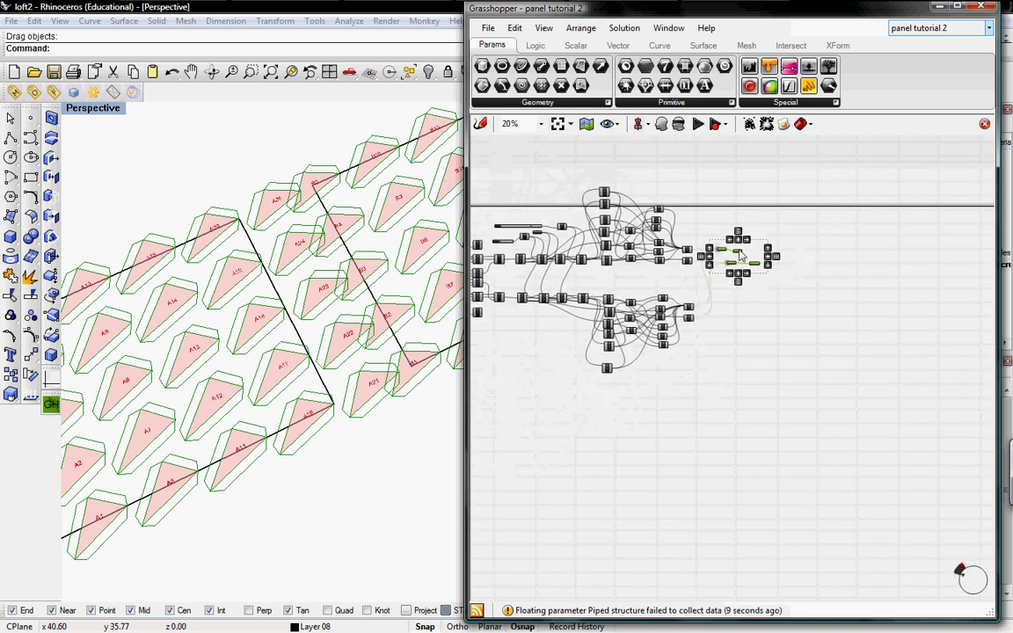
pyautogui.moveTo(734, 262); pyautogui.dragTo(528, 197)
pyautogui.click(536, 208)
pyautogui.moveTo(561, 217); pyautogui.dragTo(775, 223, button='right')
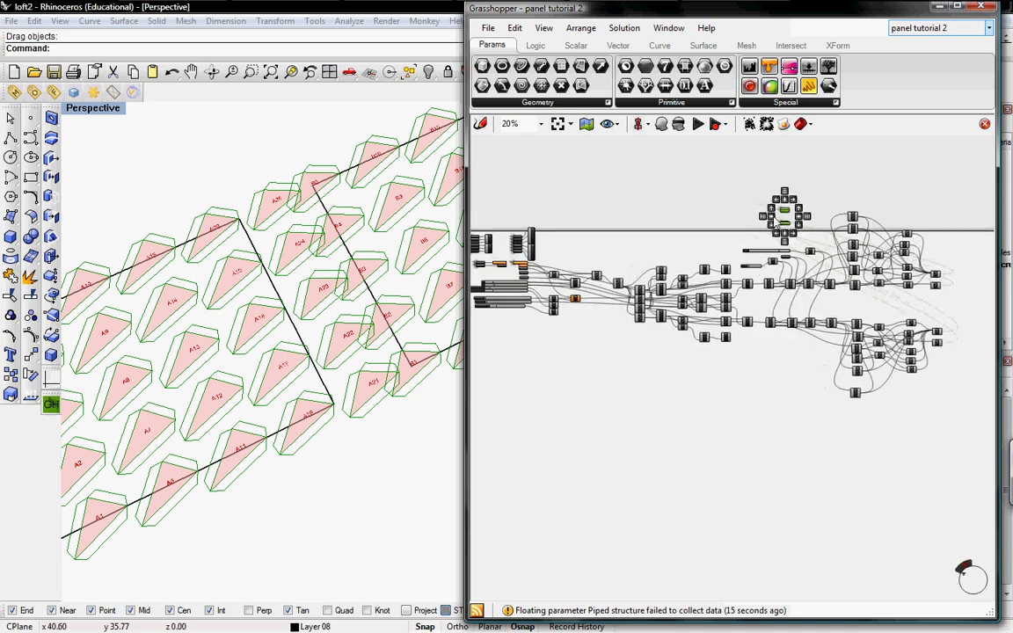
pyautogui.moveTo(784, 231); pyautogui.dragTo(547, 256)
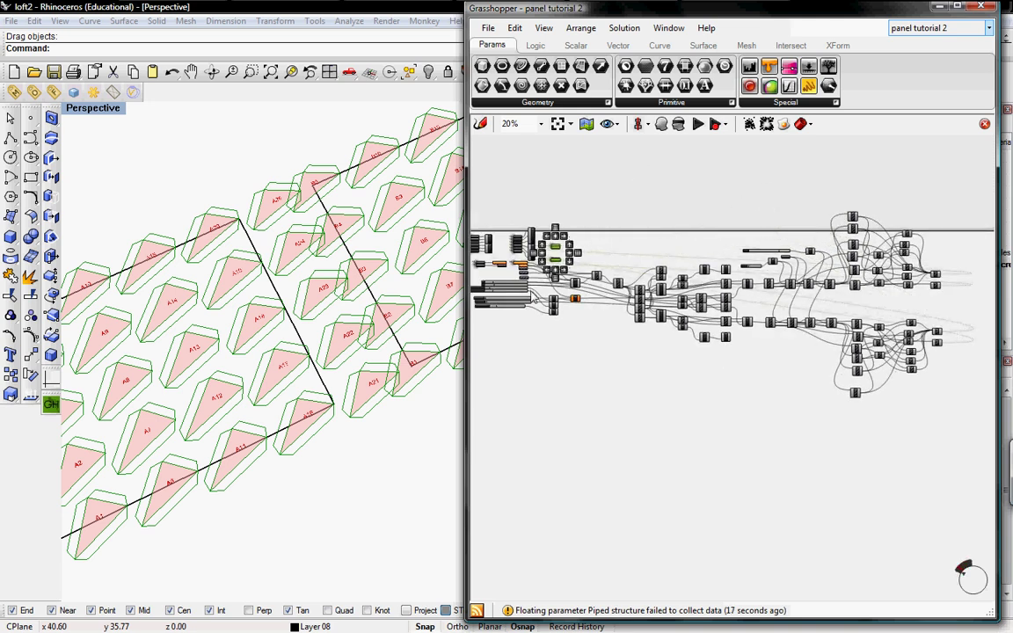
pyautogui.moveTo(546, 259); pyautogui.dragTo(708, 303, button='right')
pyautogui.scroll(6, 708, 303)
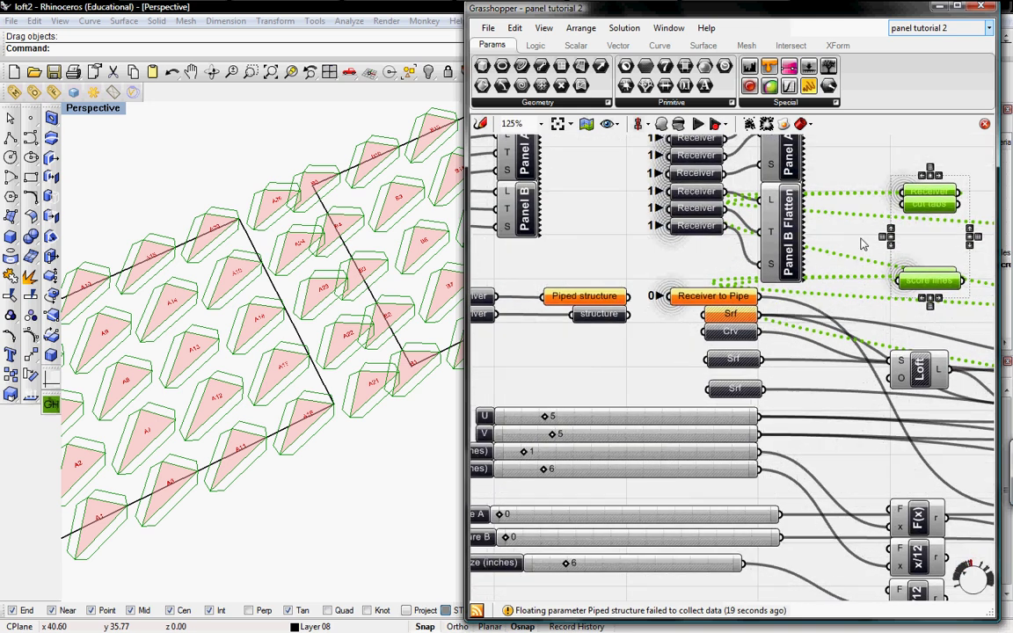
# - Pull the "score lines" and "cut tabs" parameters away from their Receivers so each pair sits side by side
pyautogui.moveTo(870, 301); pyautogui.dragTo(804, 319, button='right')
pyautogui.moveTo(873, 299); pyautogui.dragTo(959, 299)
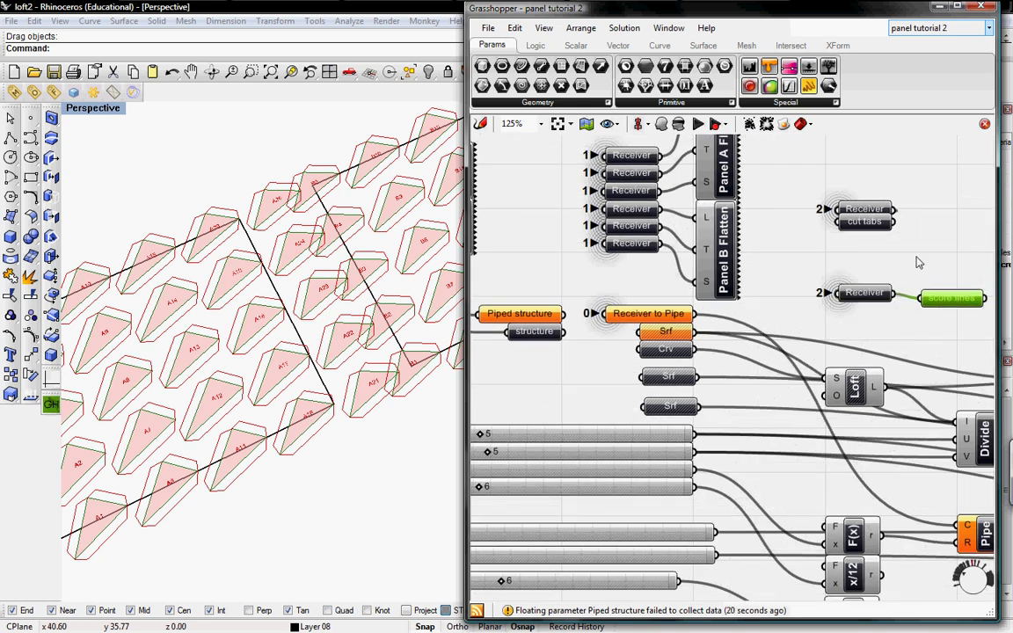
pyautogui.moveTo(857, 226); pyautogui.dragTo(938, 220)
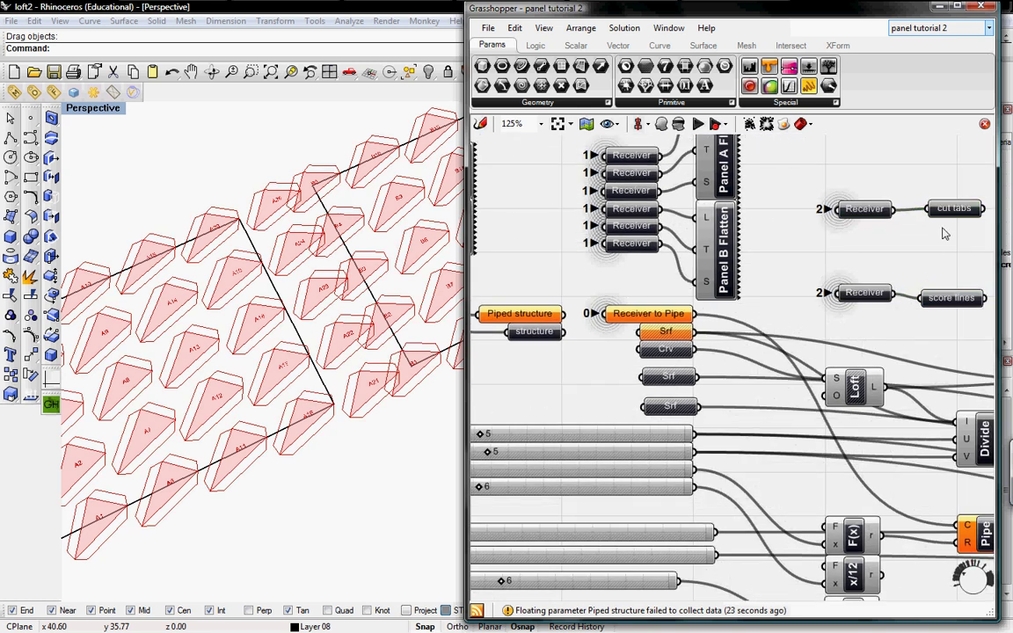
pyautogui.moveTo(956, 209)
pyautogui.mouseDown()
pyautogui.moveTo(933, 231)
pyautogui.moveTo(951, 208)
pyautogui.mouseUp()
# - Place both Receiver pairs between the "structure" parameter and the U slider, with "cut tabs" above "score lines"
pyautogui.moveTo(791, 318); pyautogui.dragTo(987, 176)
pyautogui.moveTo(954, 209); pyautogui.dragTo(589, 361)
pyautogui.moveTo(681, 331); pyautogui.dragTo(844, 267, button='right')
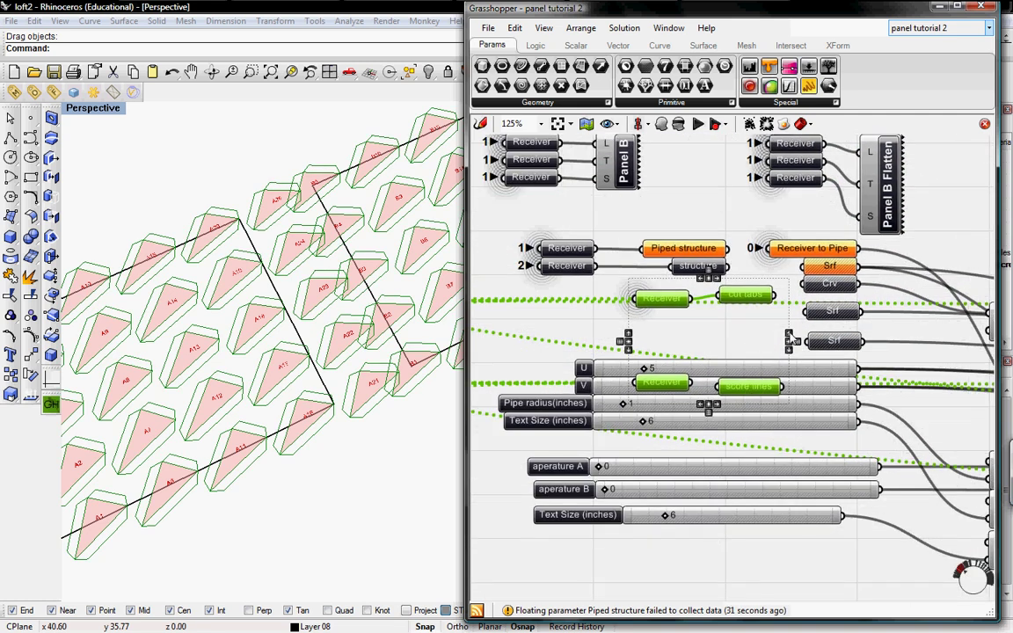
pyautogui.click(789, 334)
pyautogui.click(722, 337)
pyautogui.moveTo(669, 301); pyautogui.dragTo(665, 324)
pyautogui.moveTo(714, 295); pyautogui.dragTo(716, 327)
# - Inspect the score lines and cut tabs on the flattened panels by highlighting each parameter's curves
pyautogui.moveTo(429, 321); pyautogui.dragTo(336, 326, button='right')
pyautogui.moveTo(332, 318); pyautogui.dragTo(332, 303)
pyautogui.moveTo(290, 300)
pyautogui.mouseDown(button='right')
pyautogui.moveTo(250, 316)
pyautogui.moveTo(269, 343)
pyautogui.moveTo(308, 295)
pyautogui.mouseUp(button='right')
pyautogui.click(263, 315)
pyautogui.moveTo(217, 341); pyautogui.dragTo(304, 423, button='right')
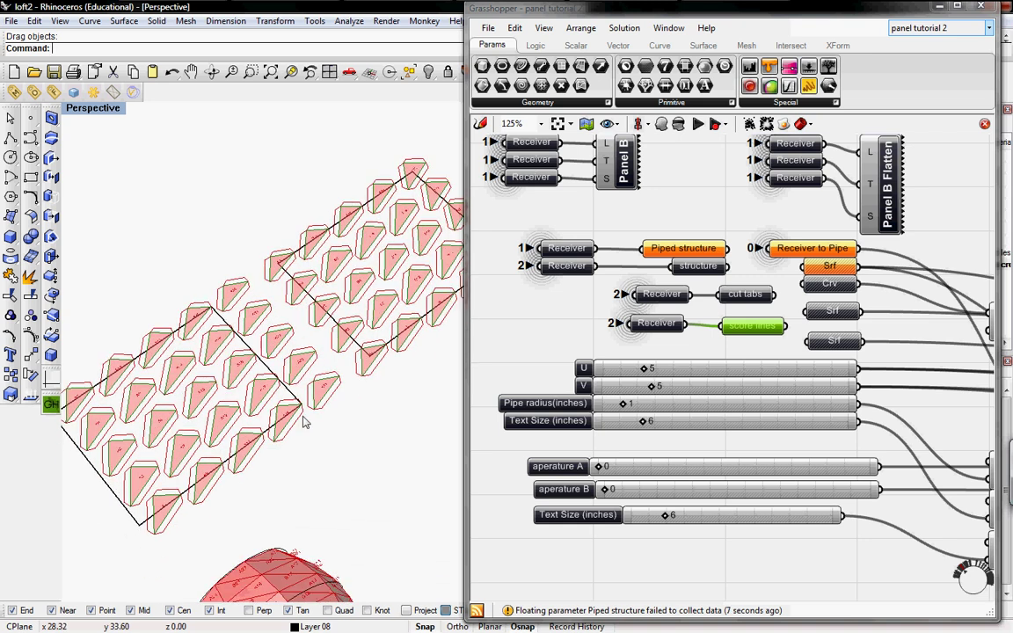
pyautogui.scroll(3, 260, 408)
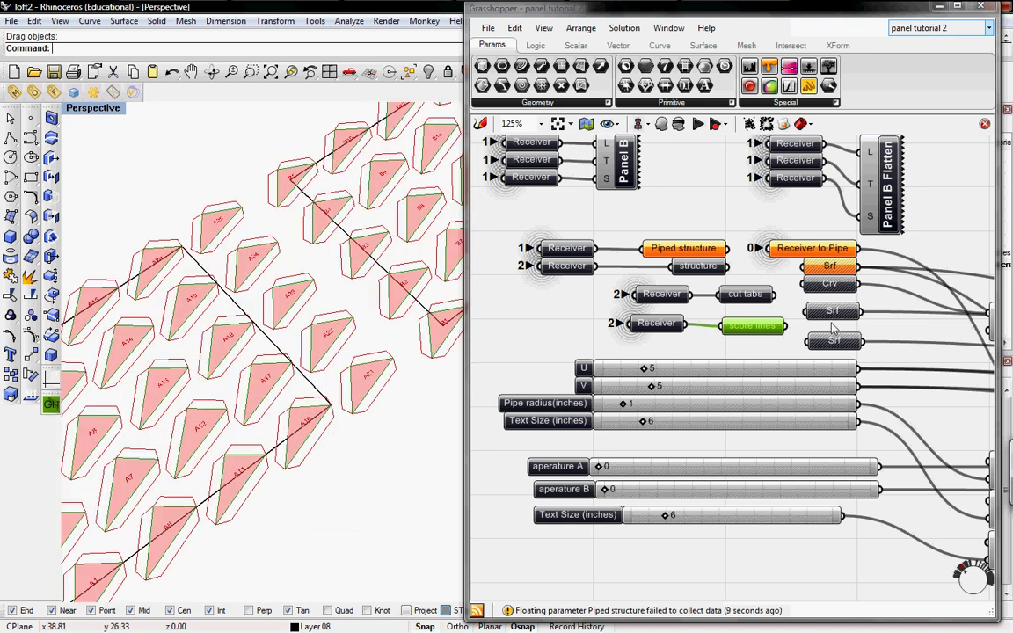
pyautogui.click(743, 295)
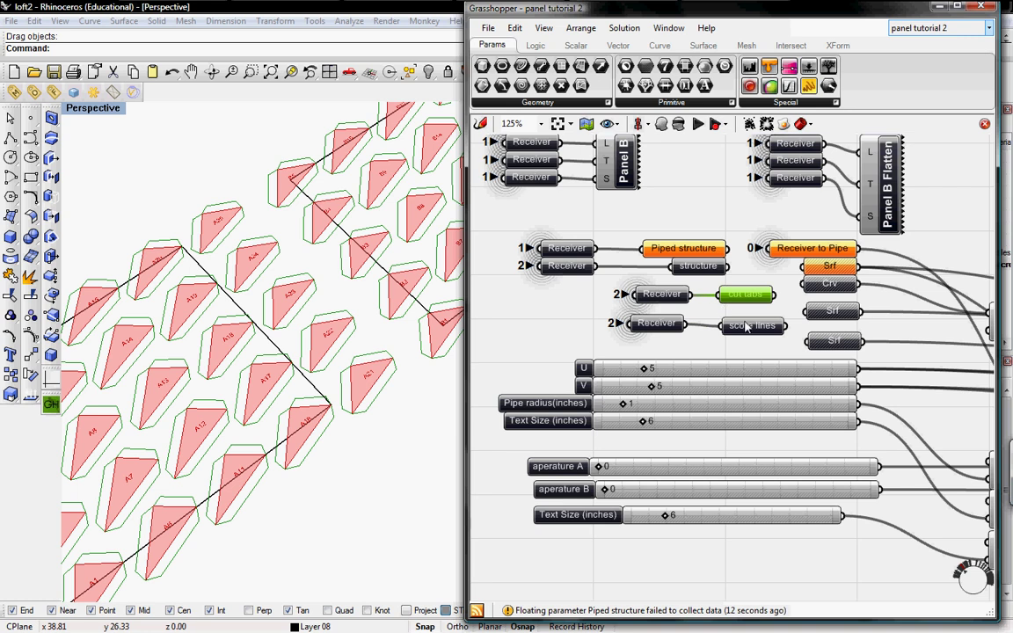
pyautogui.moveTo(716, 276)
pyautogui.mouseDown(button='right')
pyautogui.moveTo(725, 329)
pyautogui.moveTo(729, 282)
pyautogui.mouseUp(button='right')
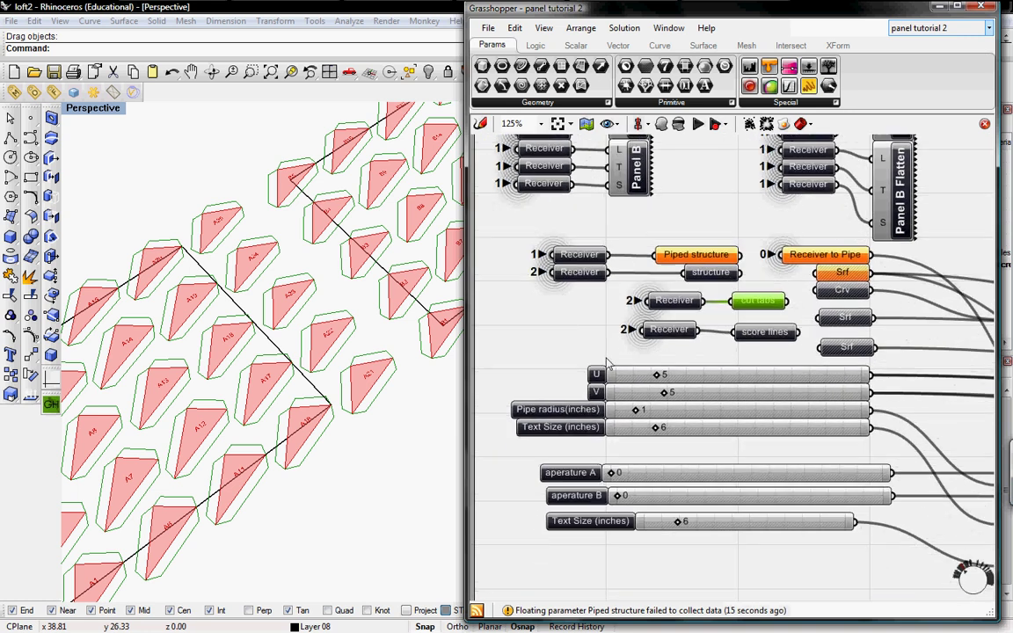